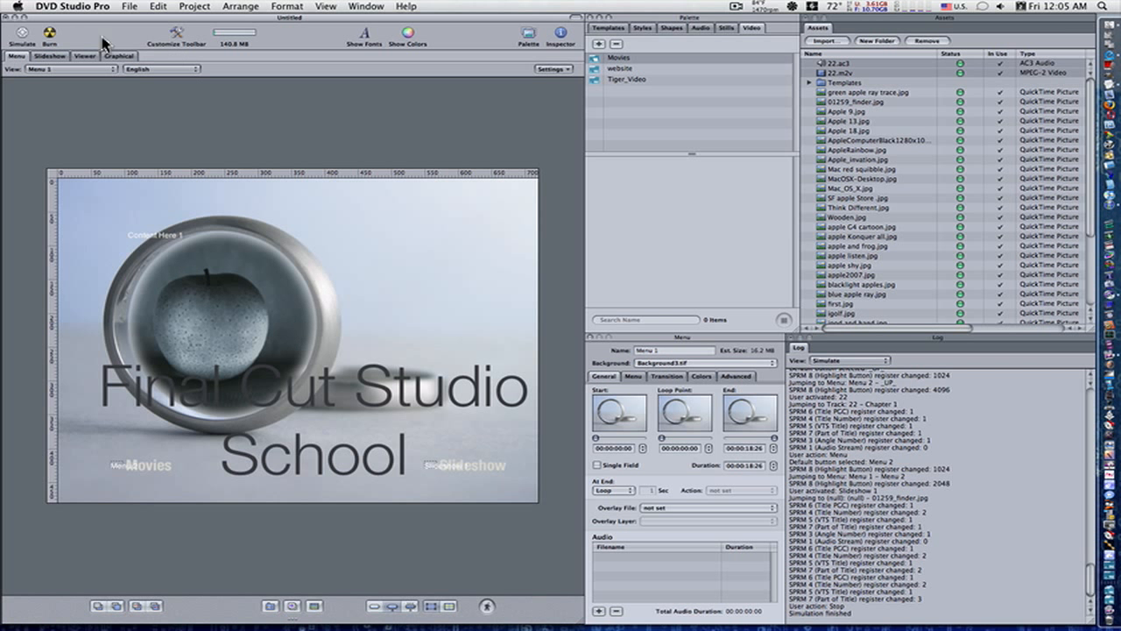
Step: Simulate the disc, play the You Beeen Owned and Donut Boy clips from the Movies menu, and return to the main menu
left_click(23, 36)
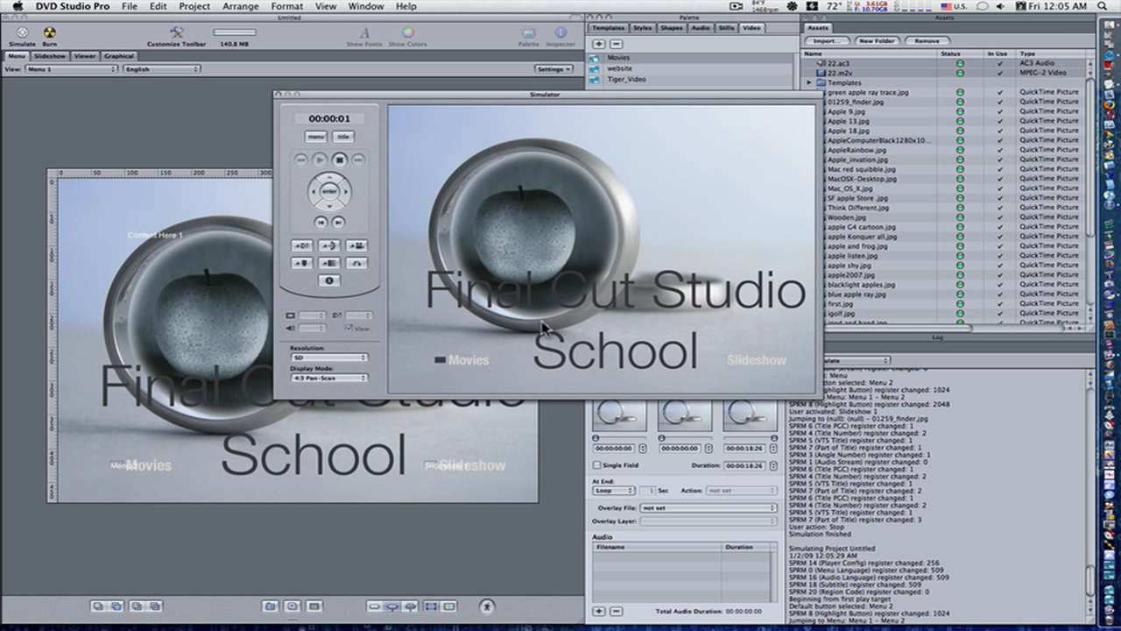
left_click(464, 366)
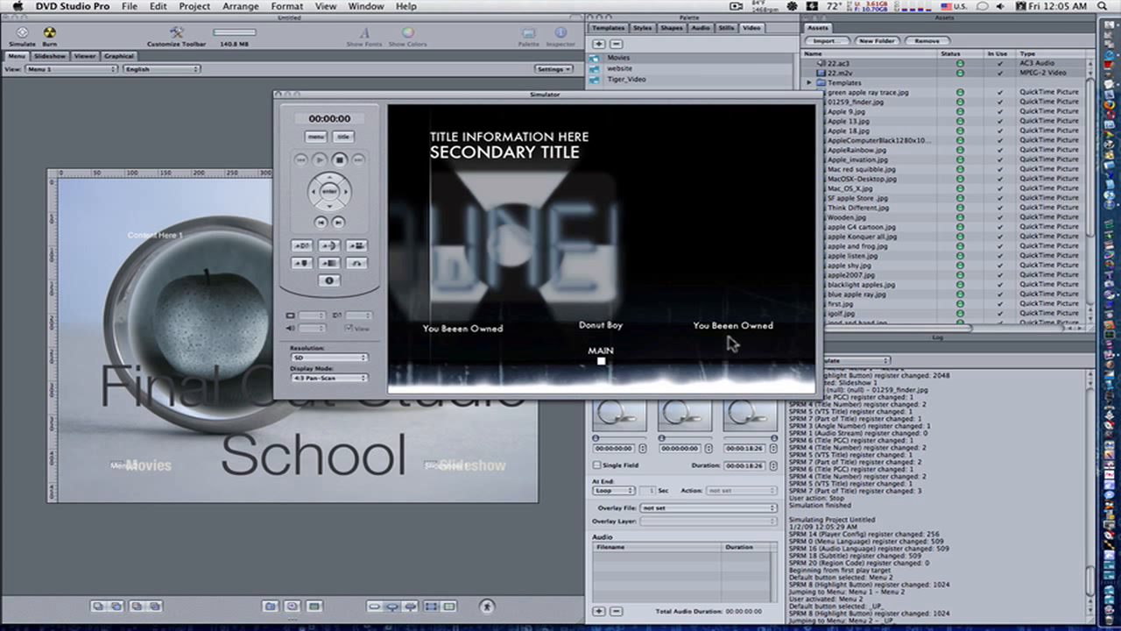
left_click(467, 330)
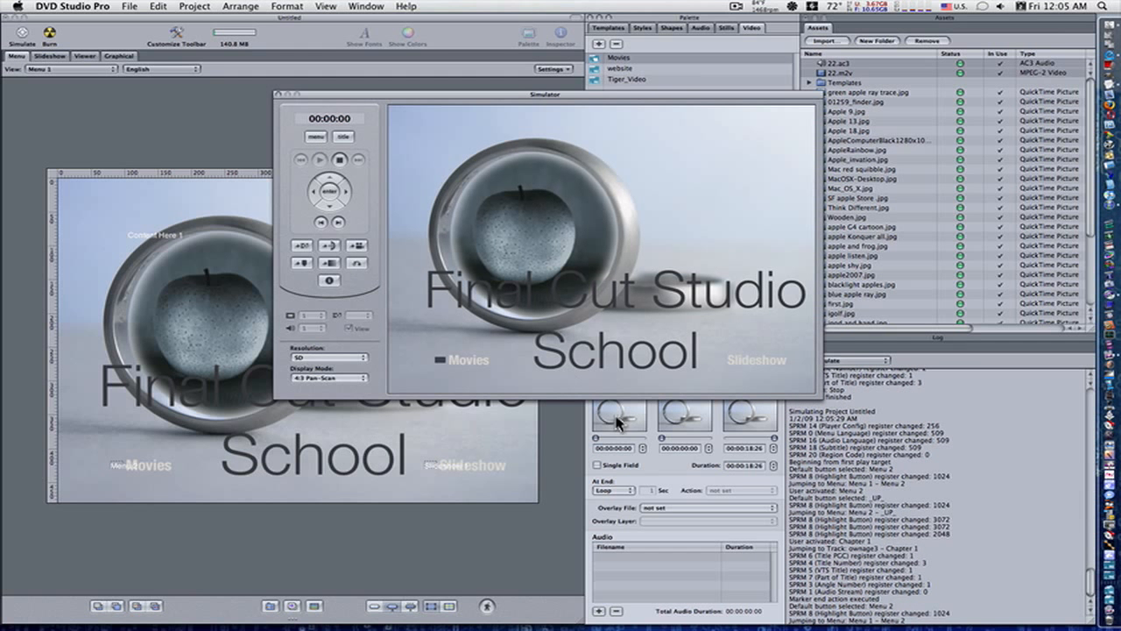
left_click(505, 379)
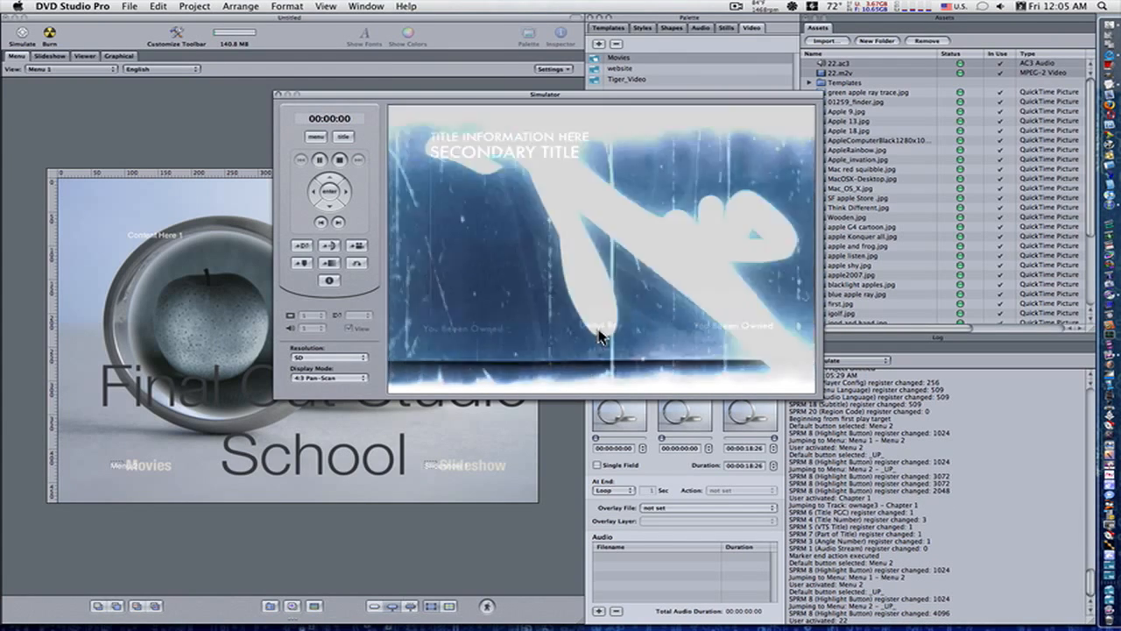
left_click(600, 333)
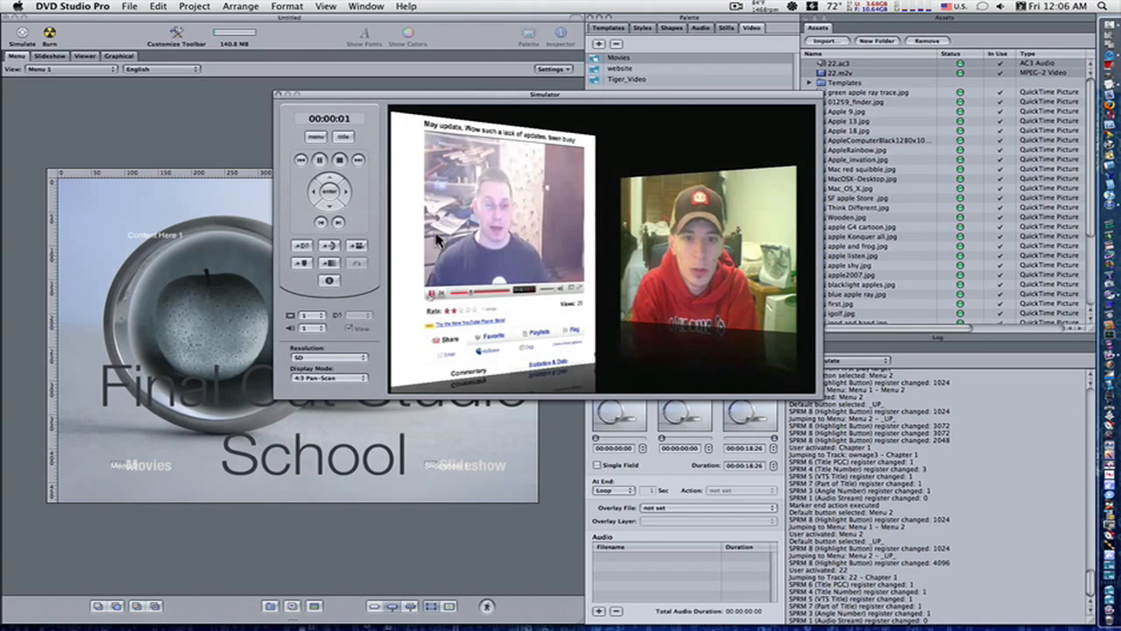
left_click(317, 137)
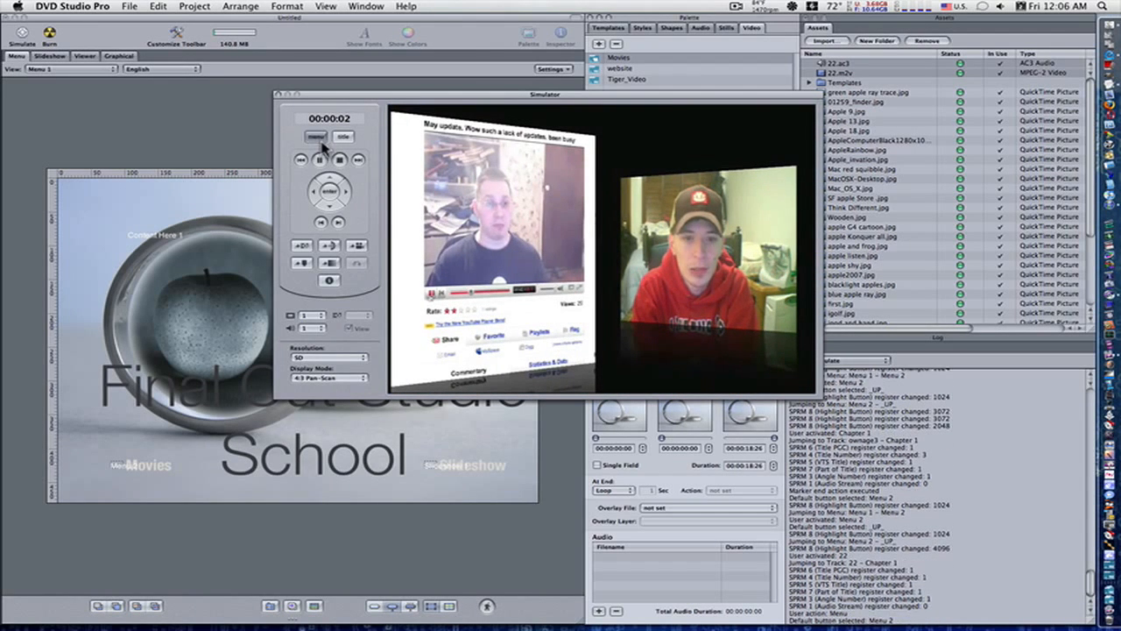
Step: Test the Slideshow and Movies links in the simulator, returning to the main menu after each, and close the simulation
left_click(736, 366)
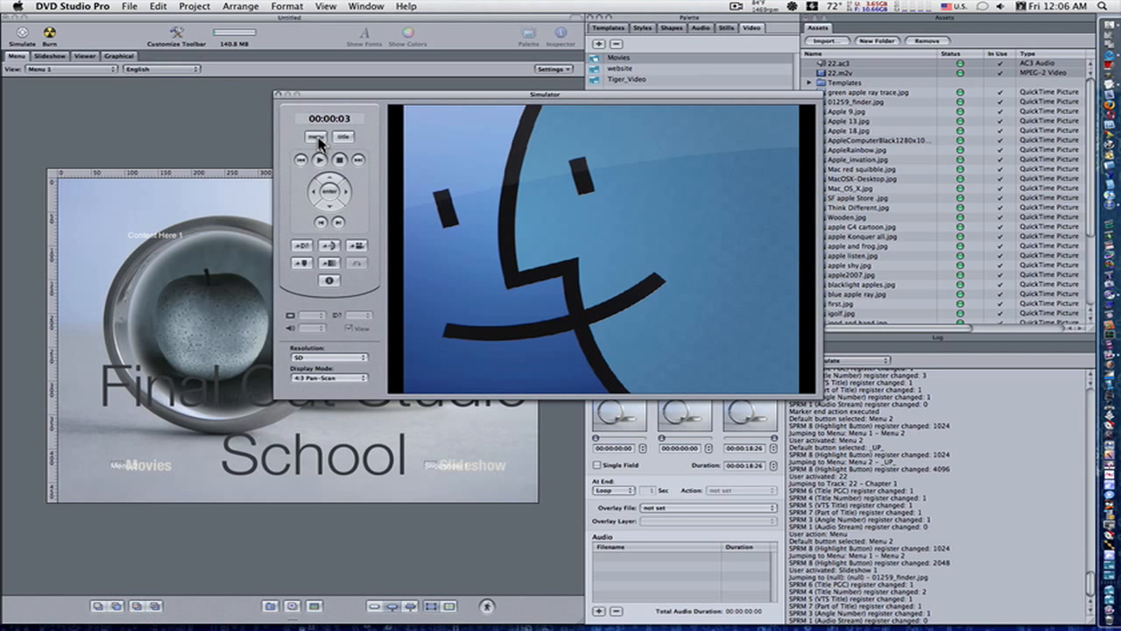
left_click(317, 139)
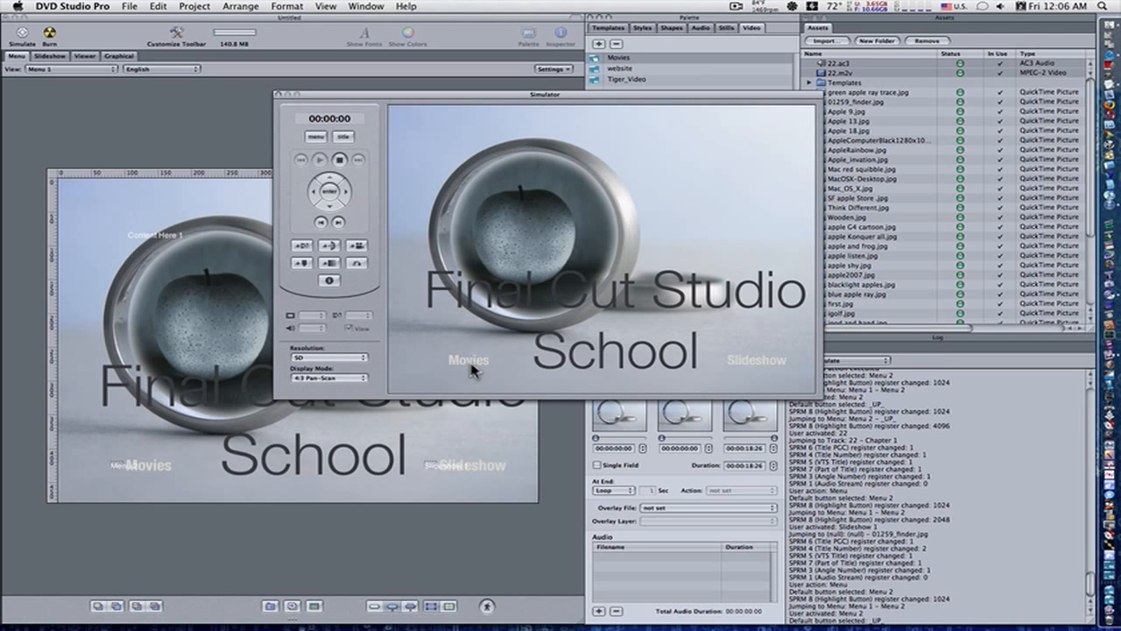
left_click(469, 363)
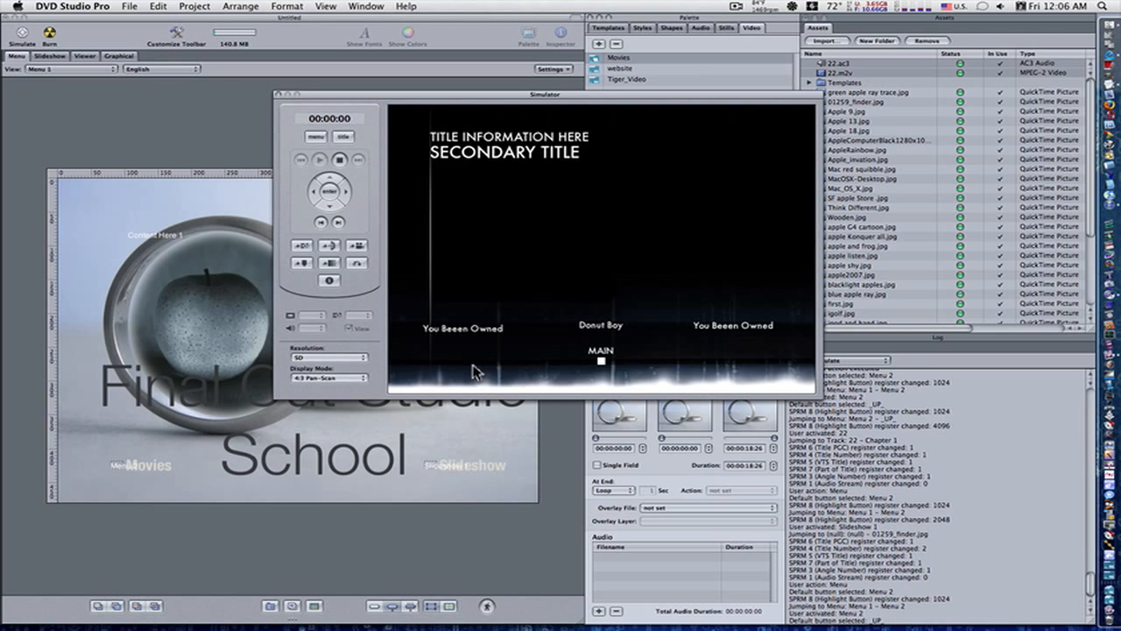
left_click(317, 142)
left_click(317, 142)
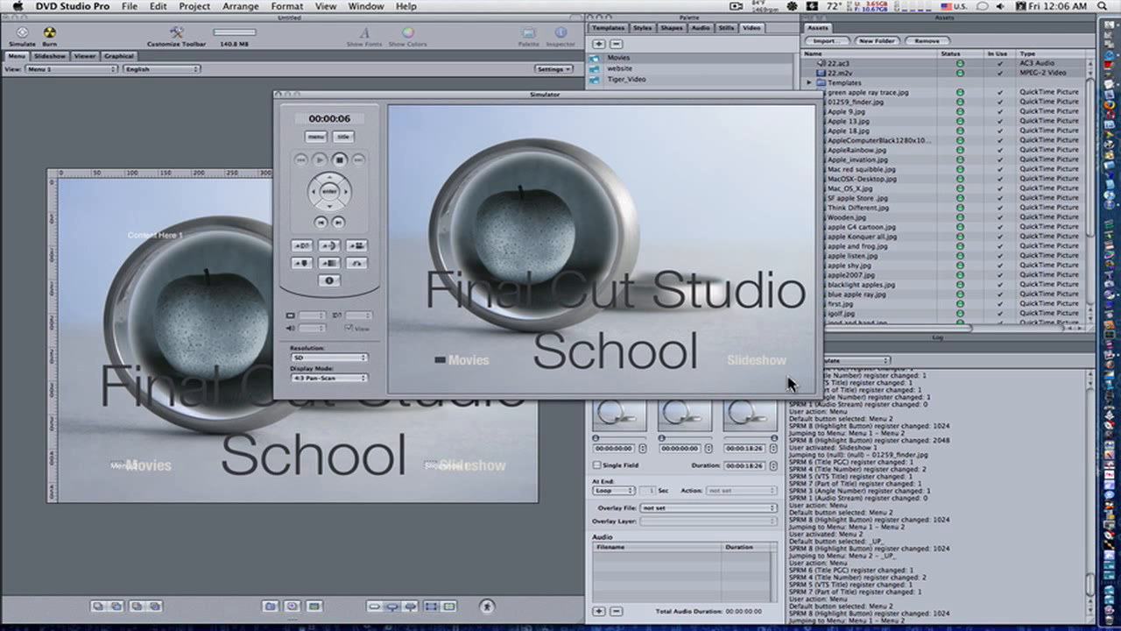
left_click(279, 94)
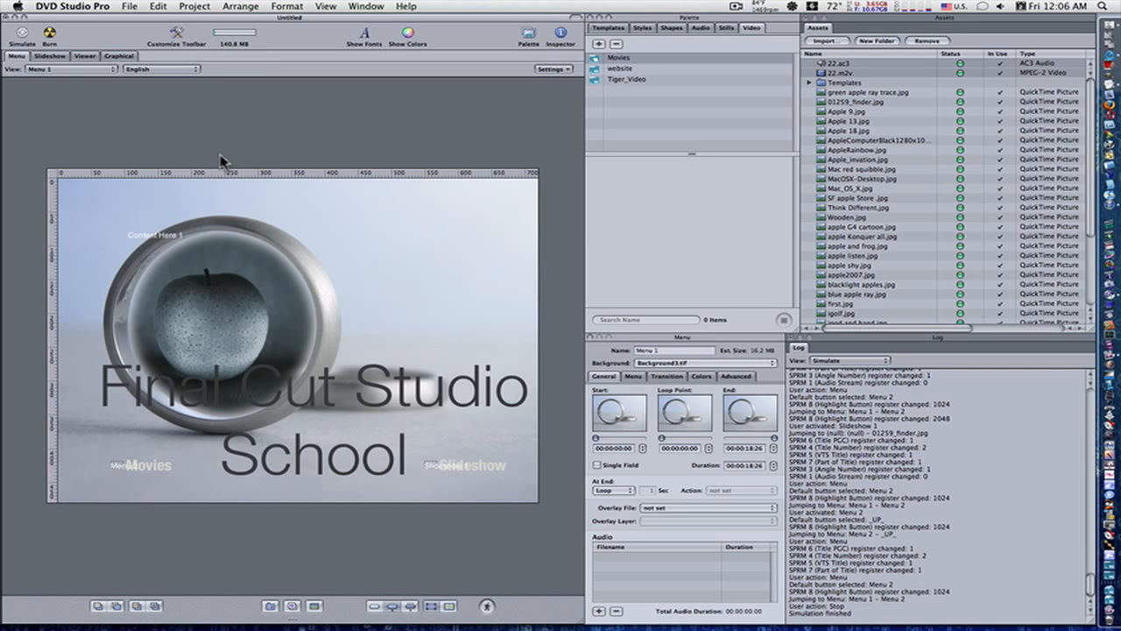
Step: Start a new project, saving the current one under the name Untitled
left_click(129, 7)
left_click(145, 20)
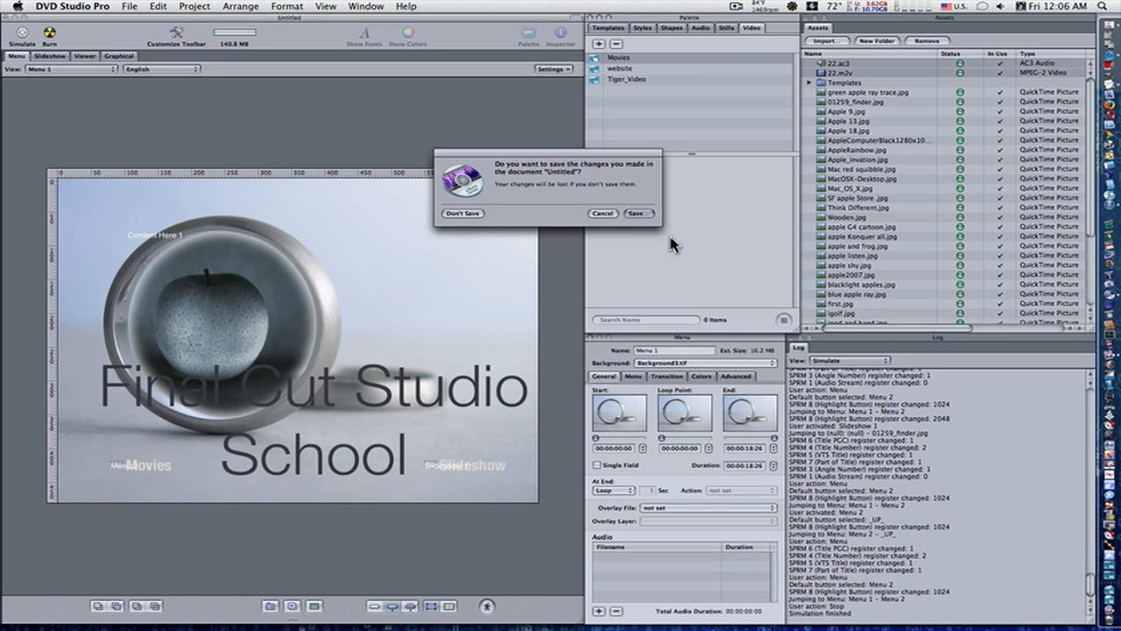
left_click(642, 214)
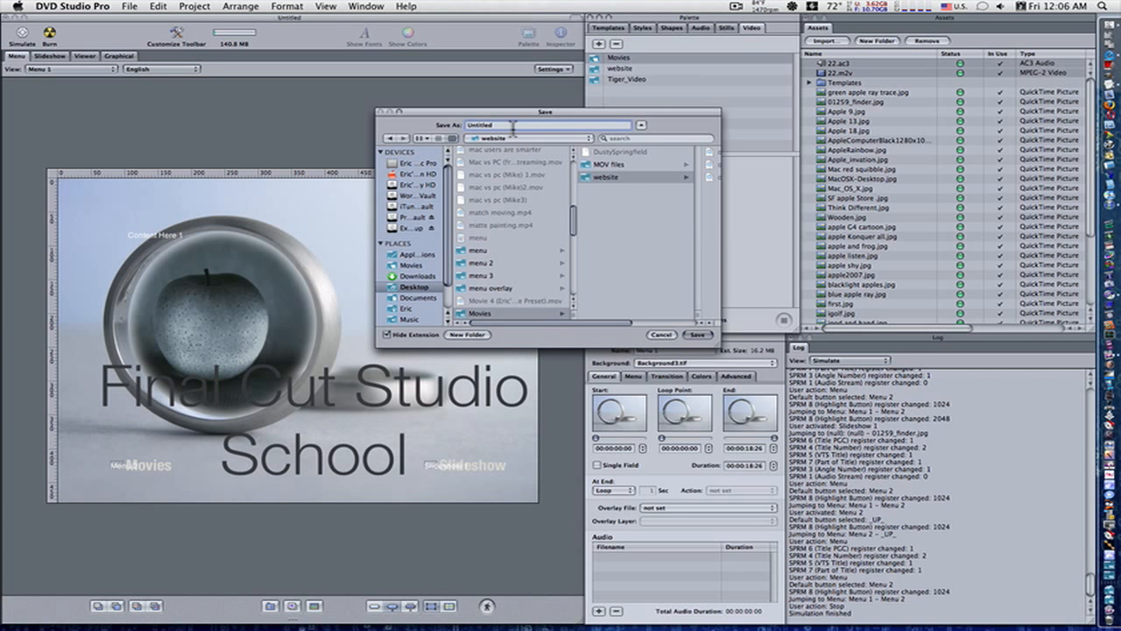
left_click(697, 335)
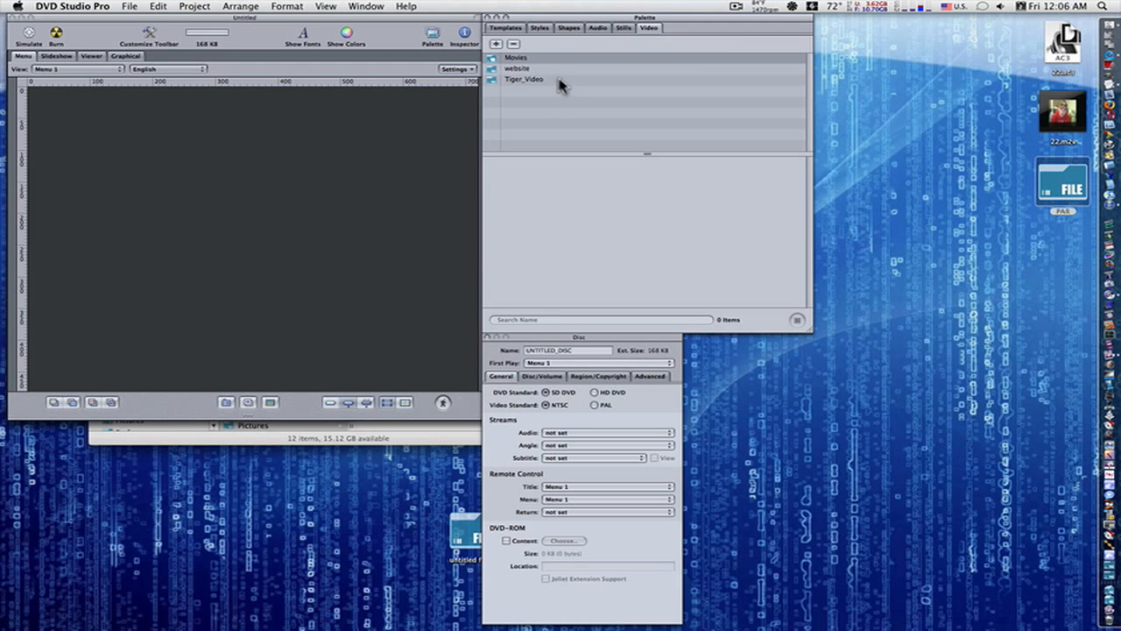
Step: Try out the Extended and Advanced window configurations for the new project
left_click(363, 7)
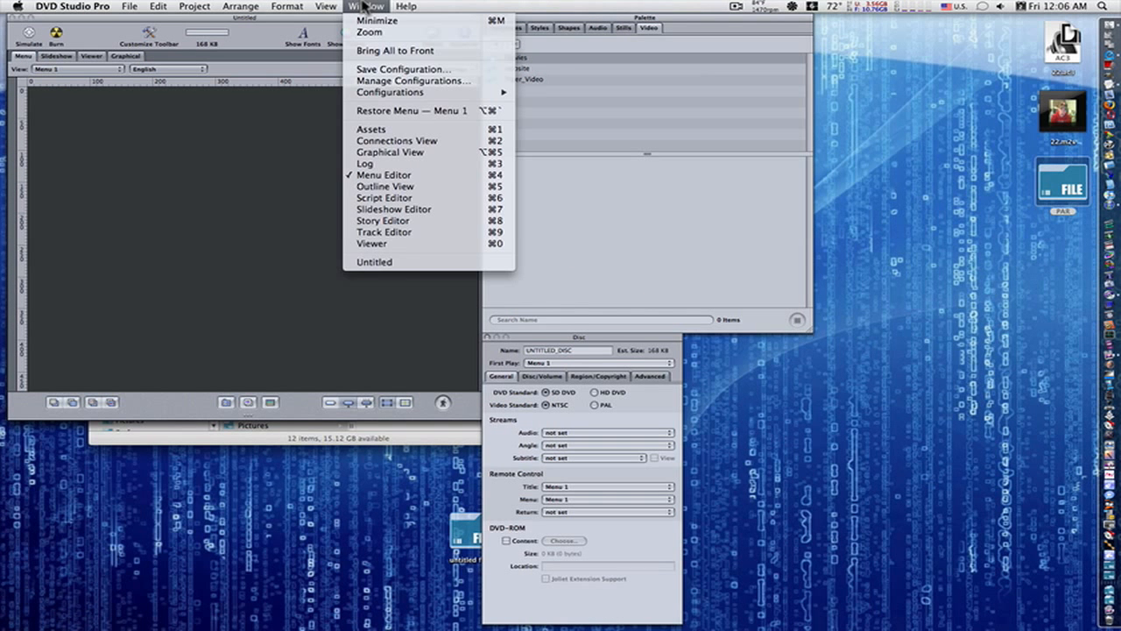
mouse_move(371, 93)
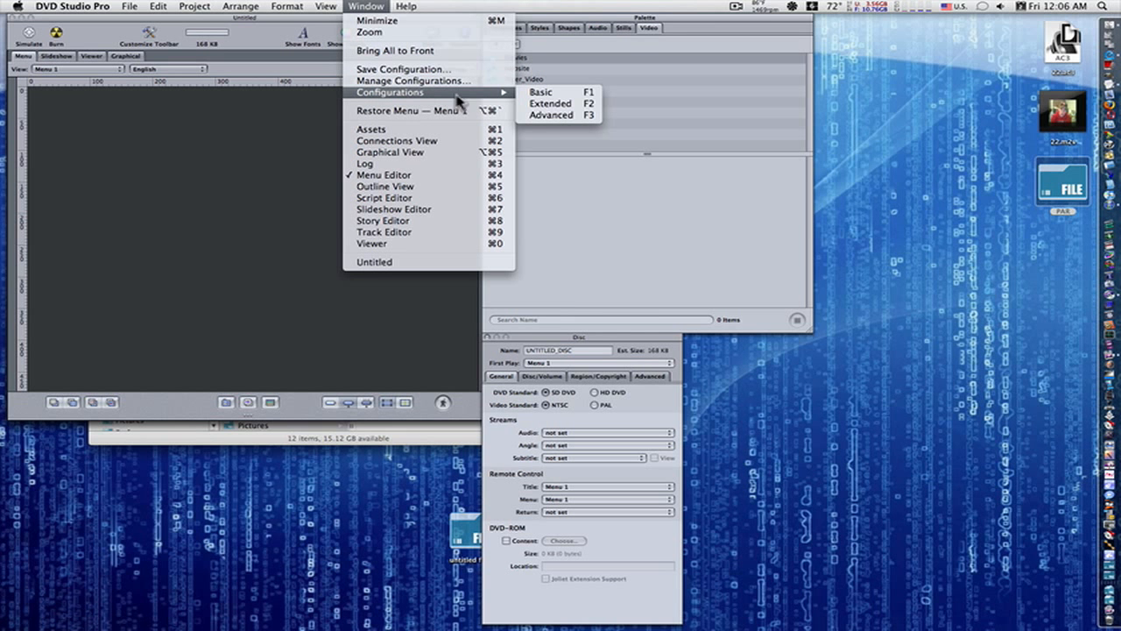
left_click(552, 114)
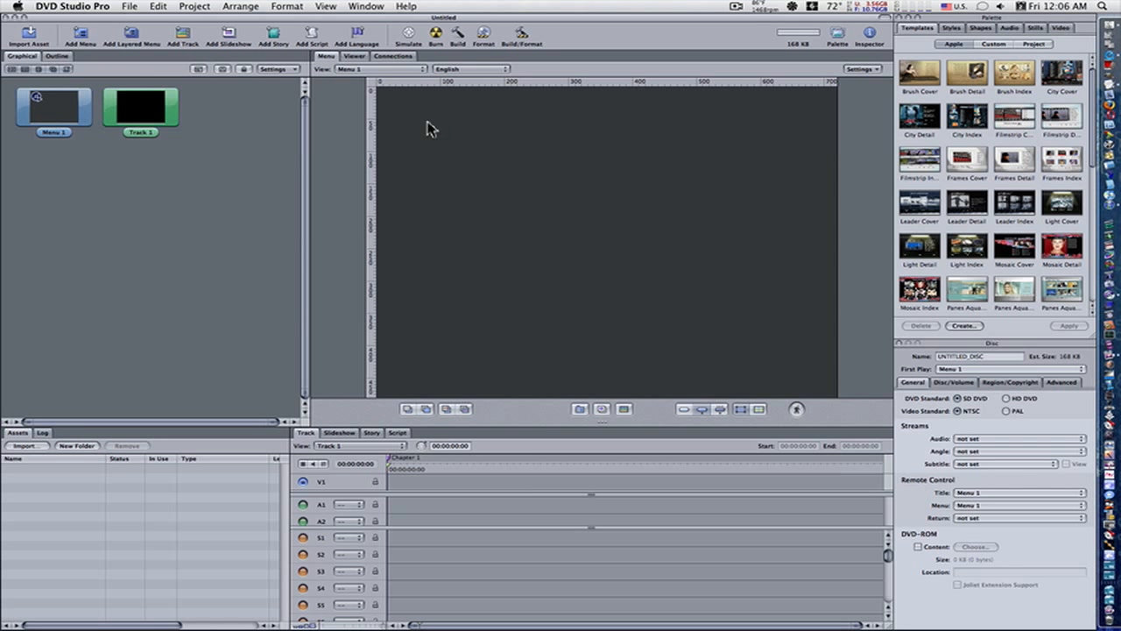
left_click(376, 7)
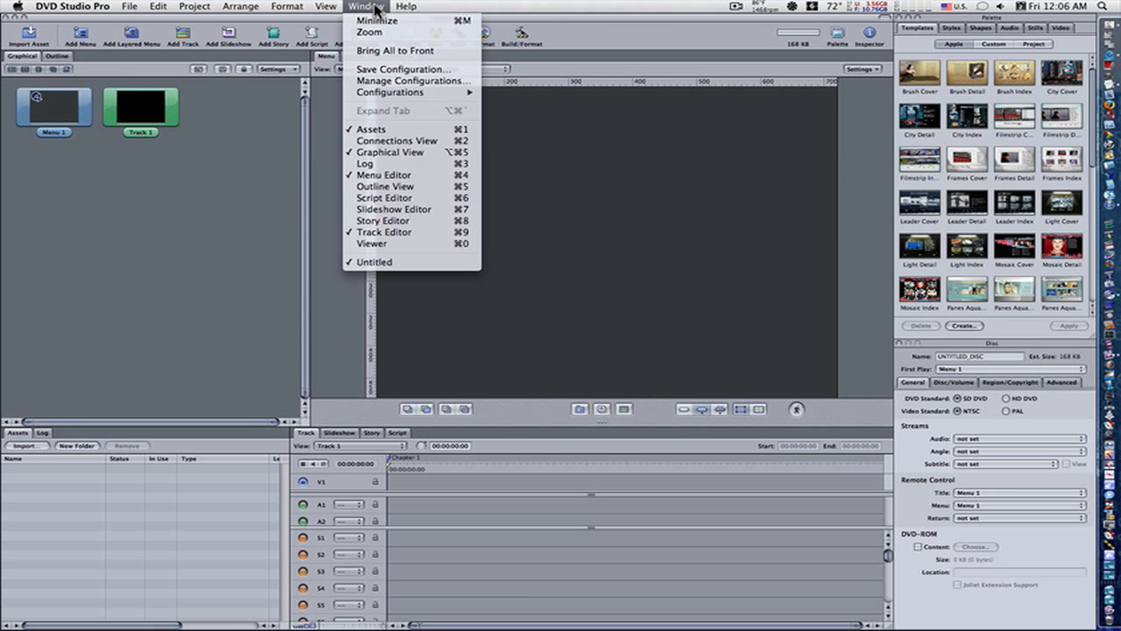
mouse_move(374, 94)
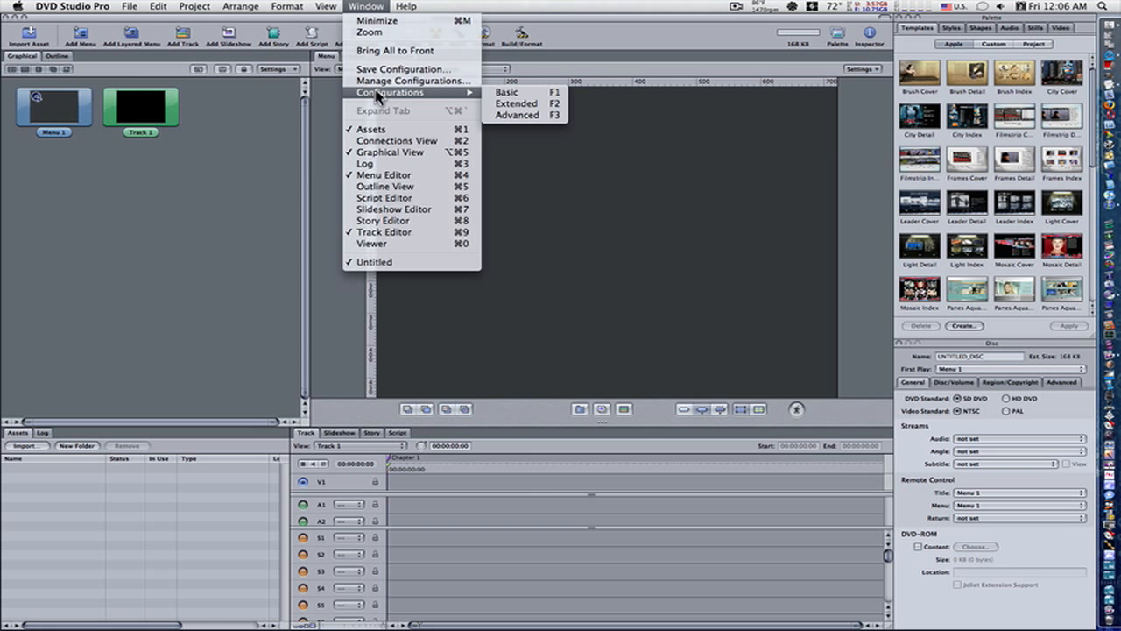
left_click(501, 114)
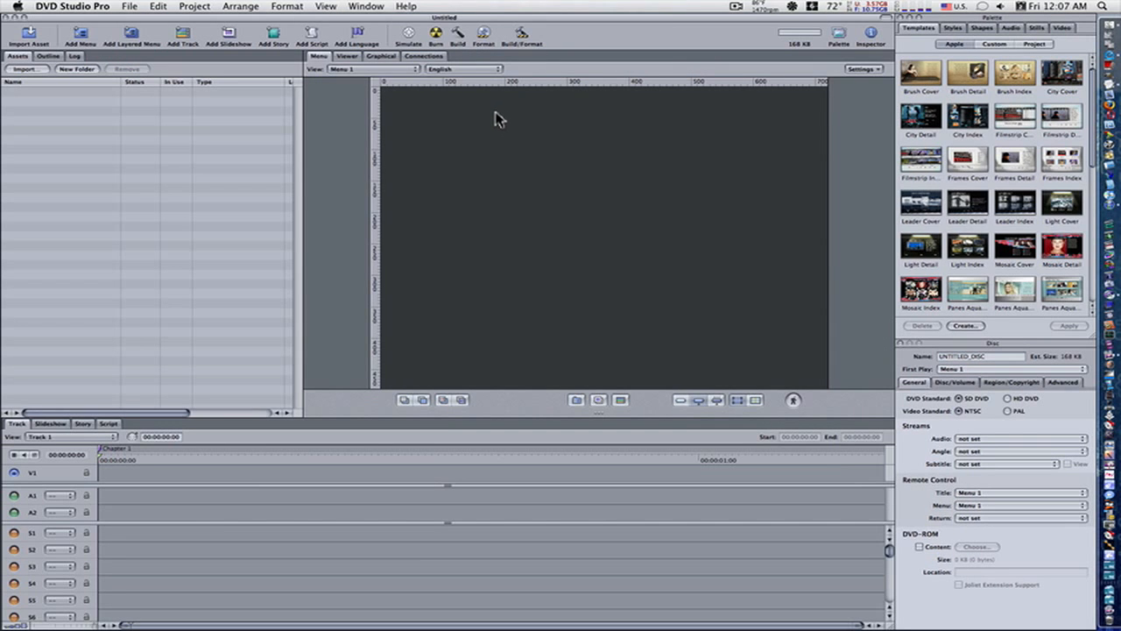
left_click(367, 7)
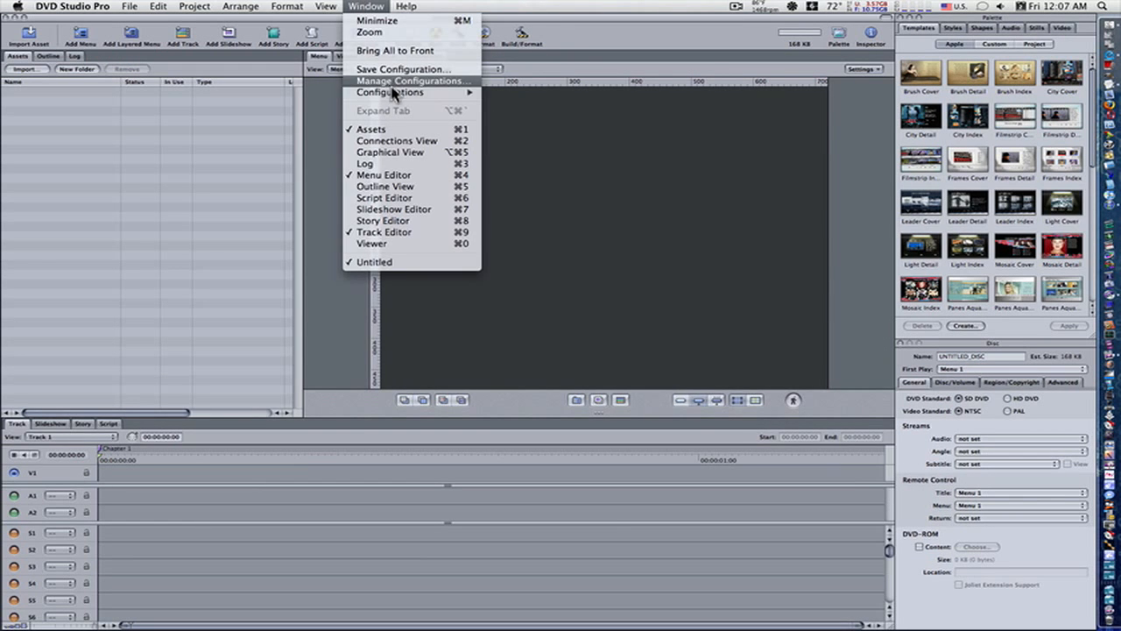
mouse_move(473, 101)
left_click(516, 104)
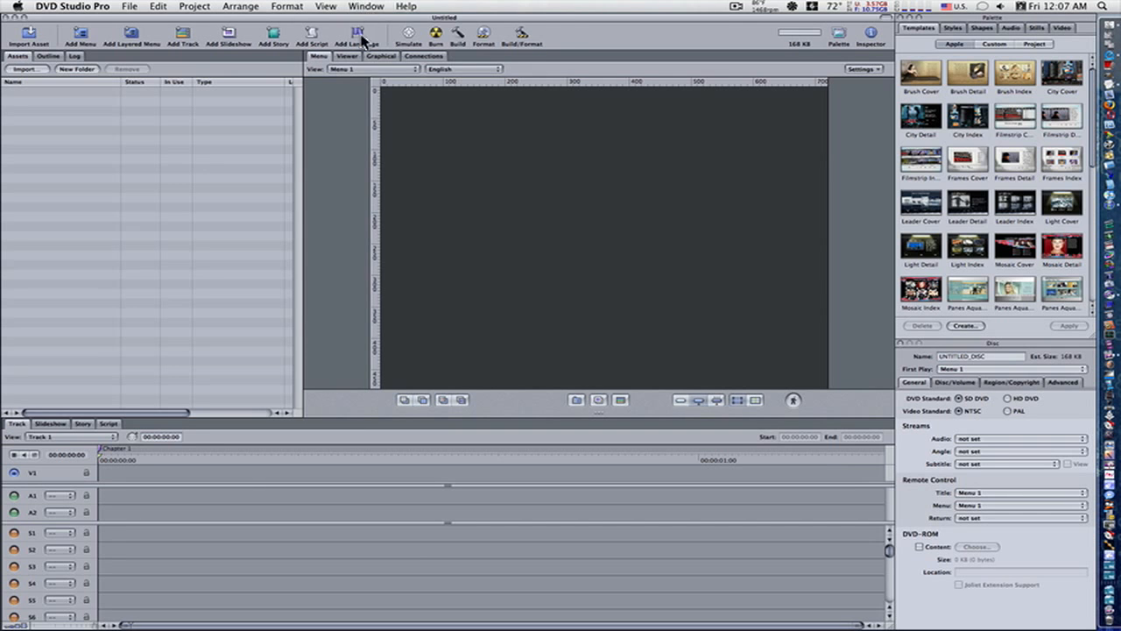
Step: Apply the Basic window configuration to the workspace
left_click(366, 7)
mouse_move(385, 96)
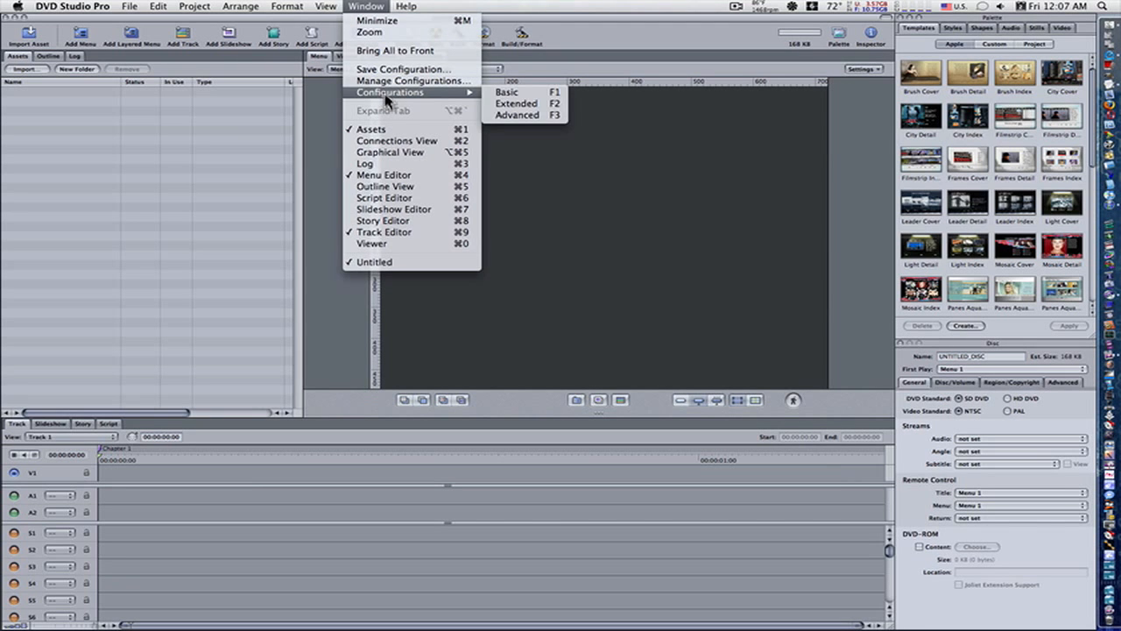
left_click(506, 93)
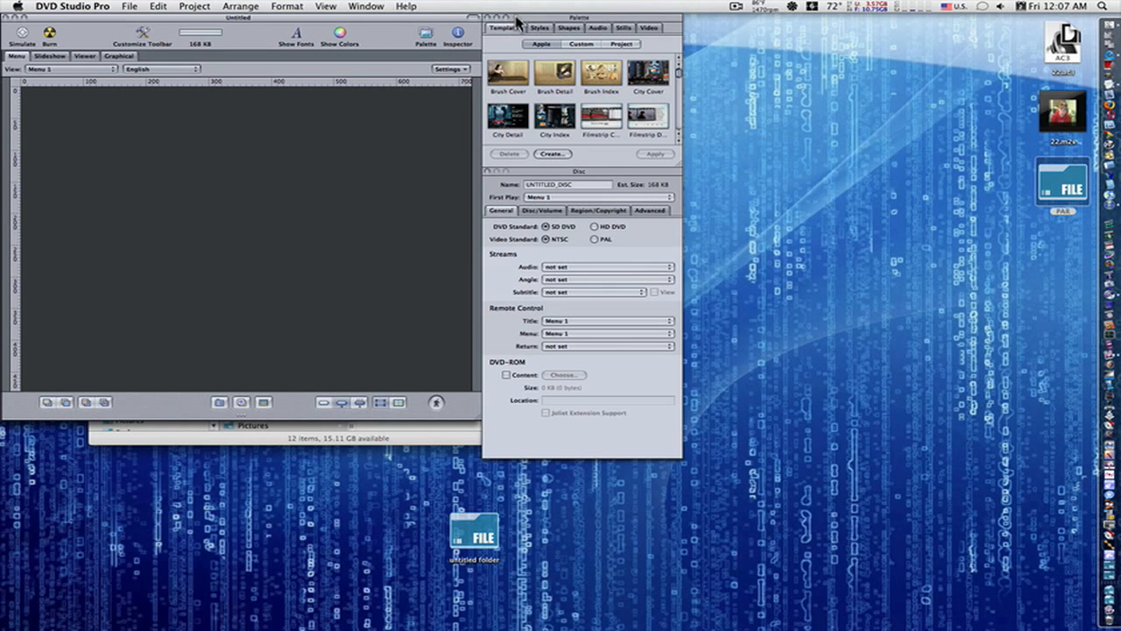
Step: Arrange the workspace with a taller template palette above the Disc inspector in a side column and the menu editor filling the remaining space
left_click_drag(517, 22, 939, 26)
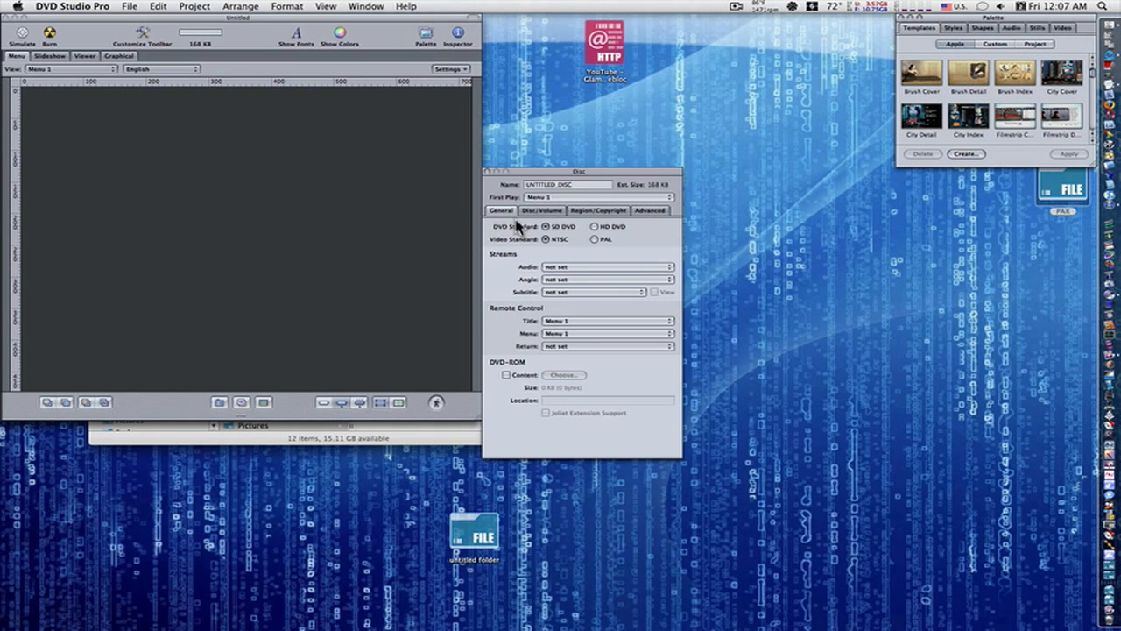
left_click_drag(570, 170, 990, 181)
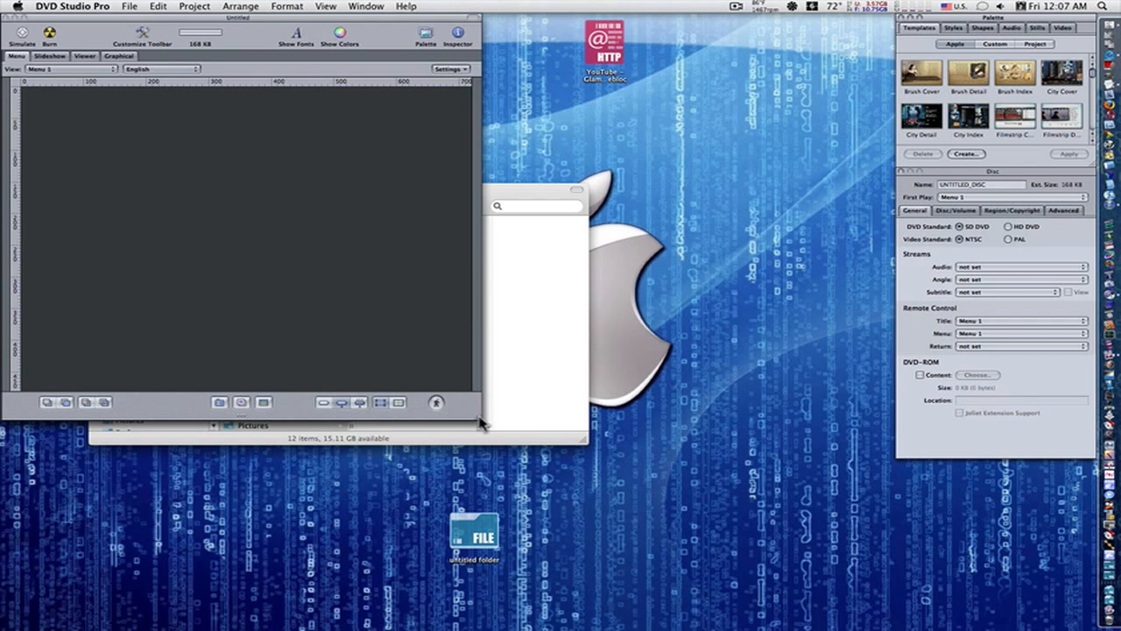
left_click_drag(479, 418, 893, 628)
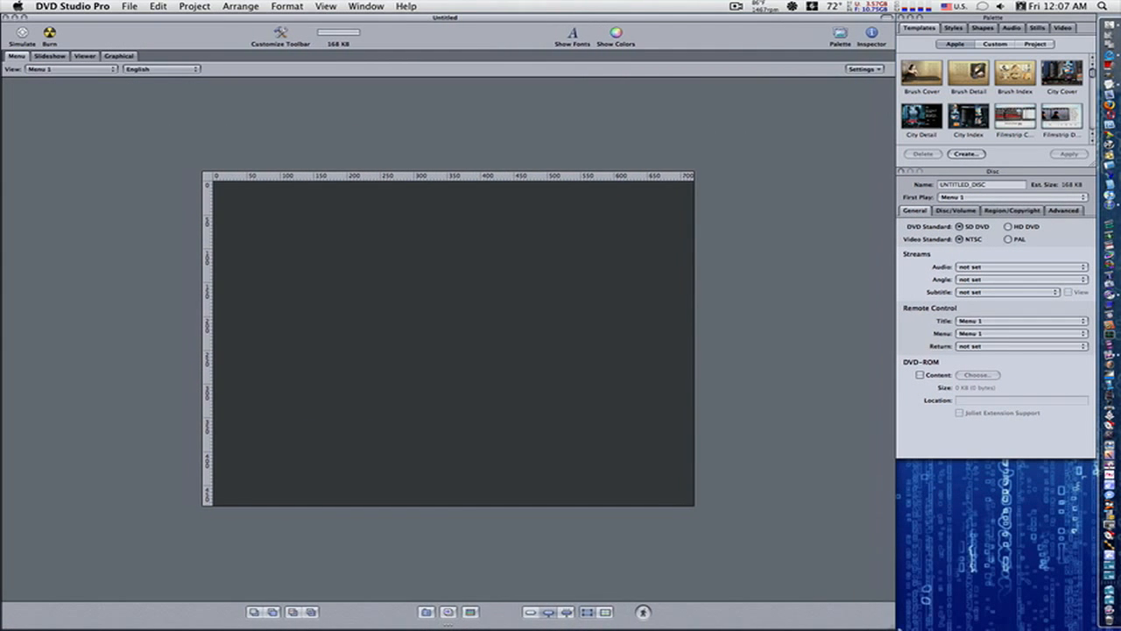
left_click_drag(1036, 172, 1029, 348)
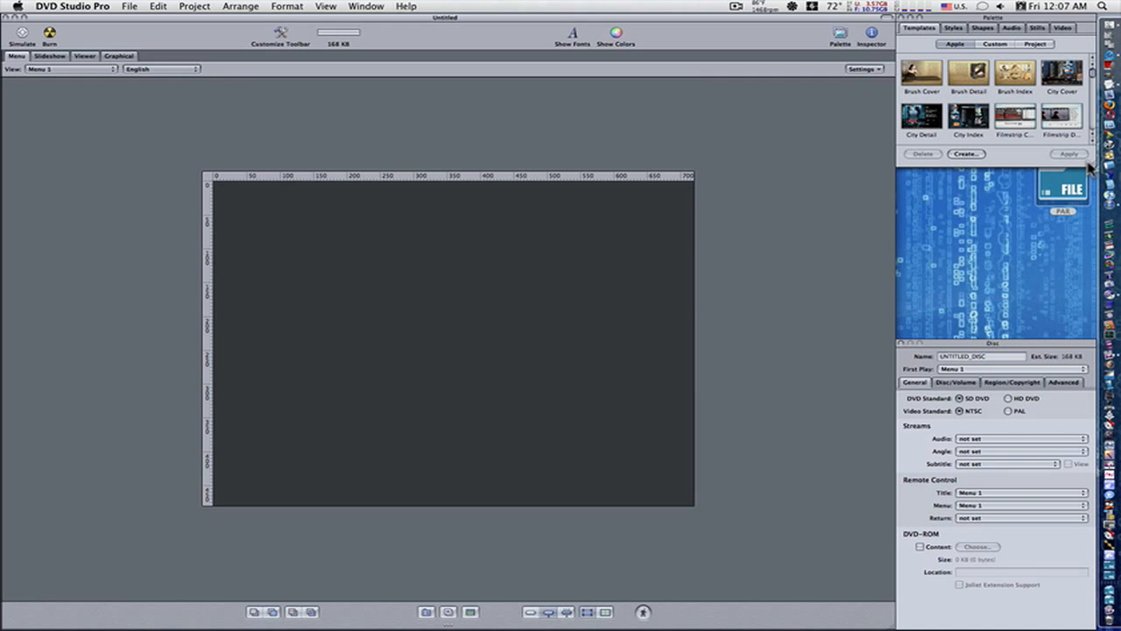
left_click_drag(1091, 175, 1058, 333)
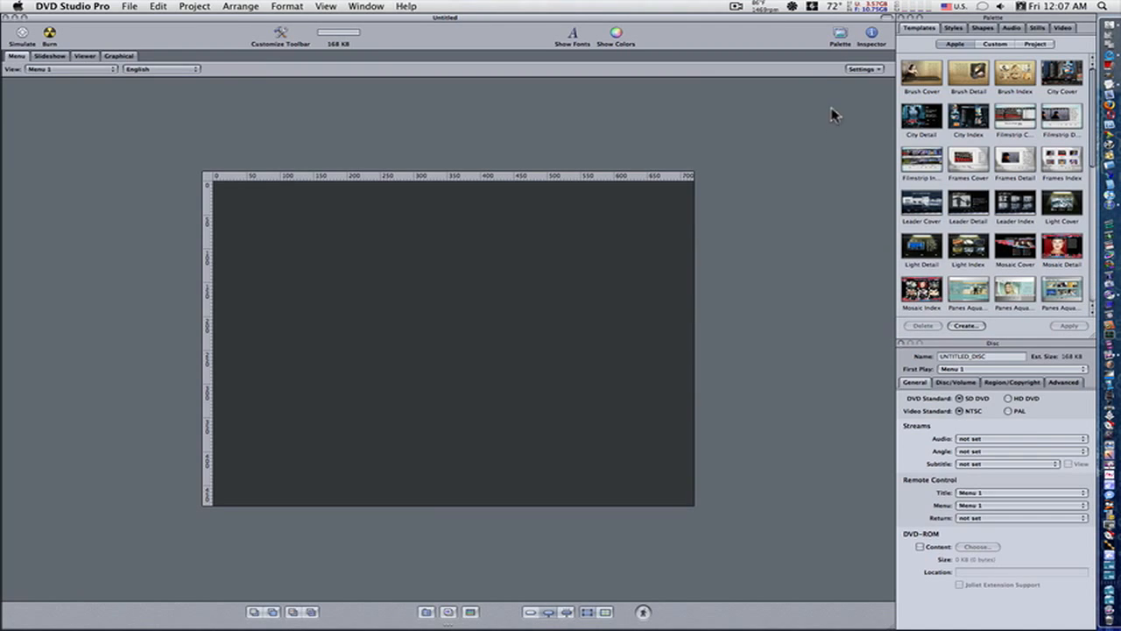
Step: Check the 22.m2v file on the desktop and return to DVD Studio Pro
key("F8")
left_click(1026, 350)
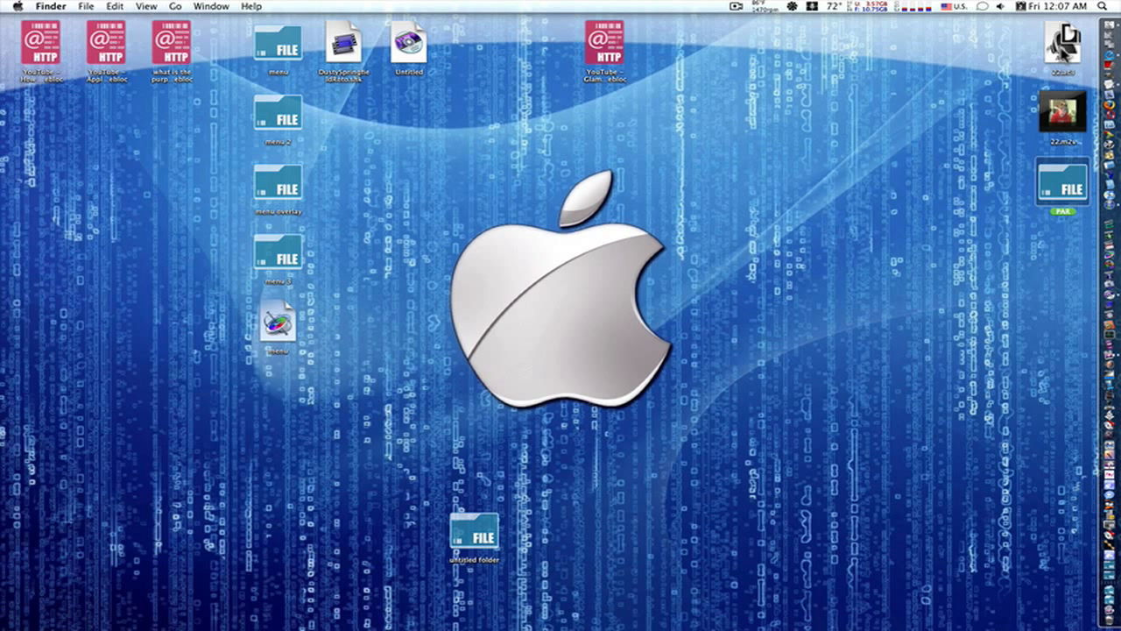
left_click(1042, 116)
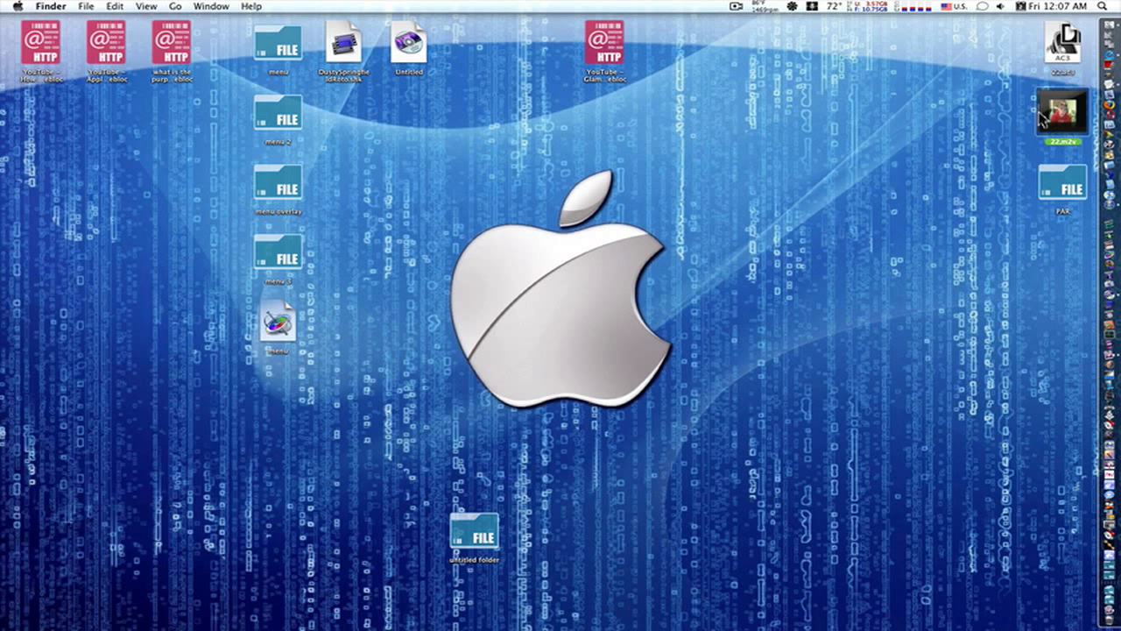
mouse_move(1040, 112)
left_mouse_down()
mouse_move(969, 113)
mouse_move(1043, 115)
left_mouse_up()
key("F8")
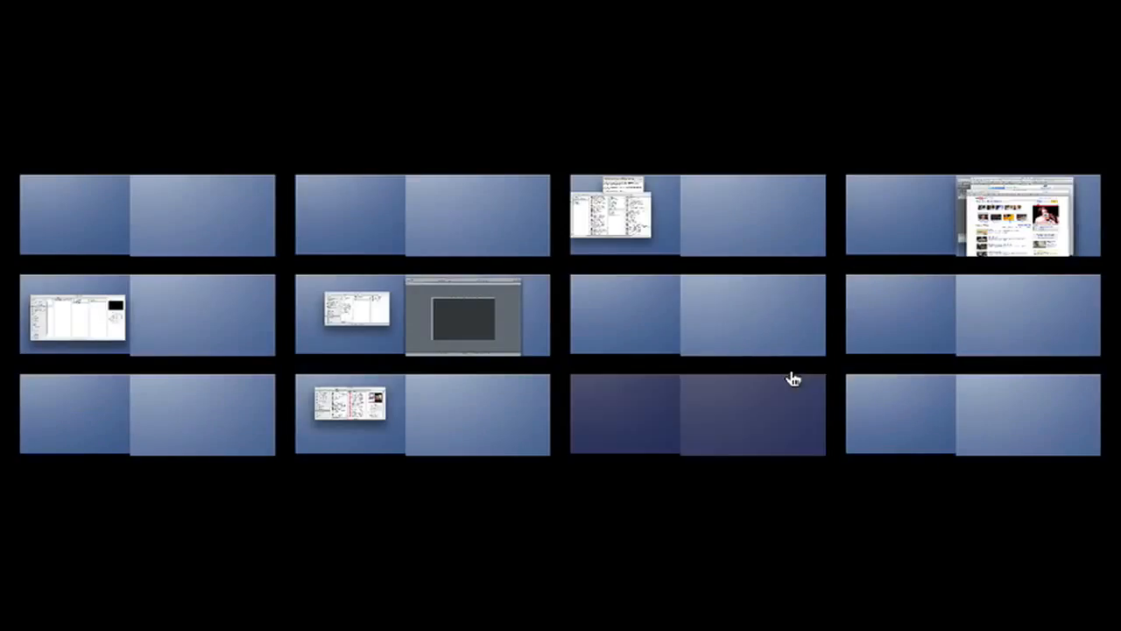
left_click(453, 302)
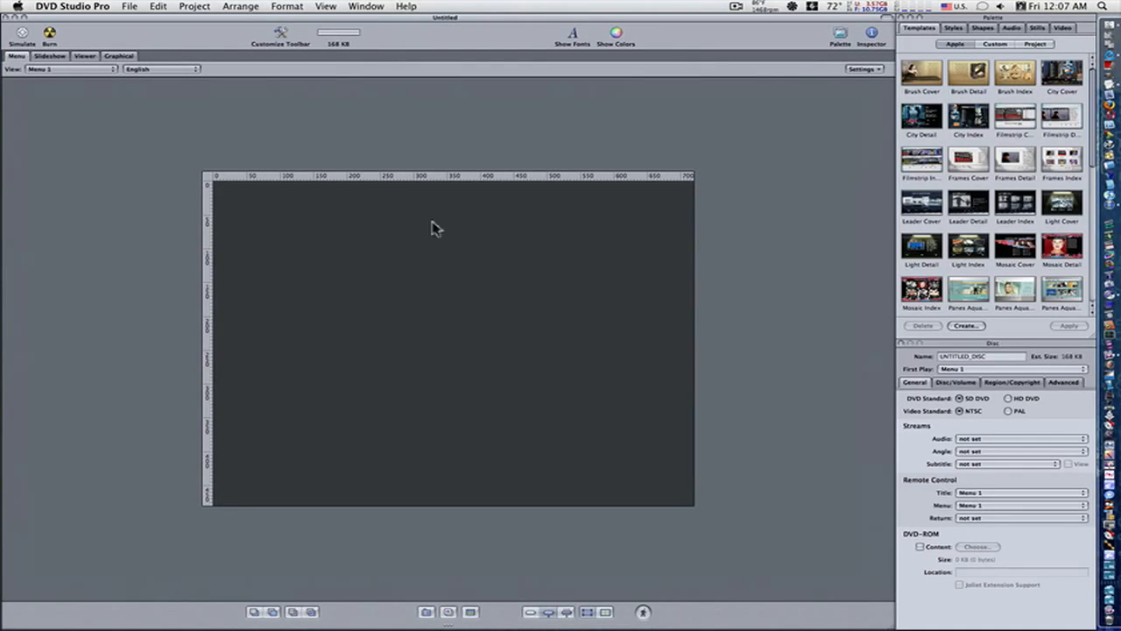
Step: Show the Assets window in the workspace
left_click(368, 7)
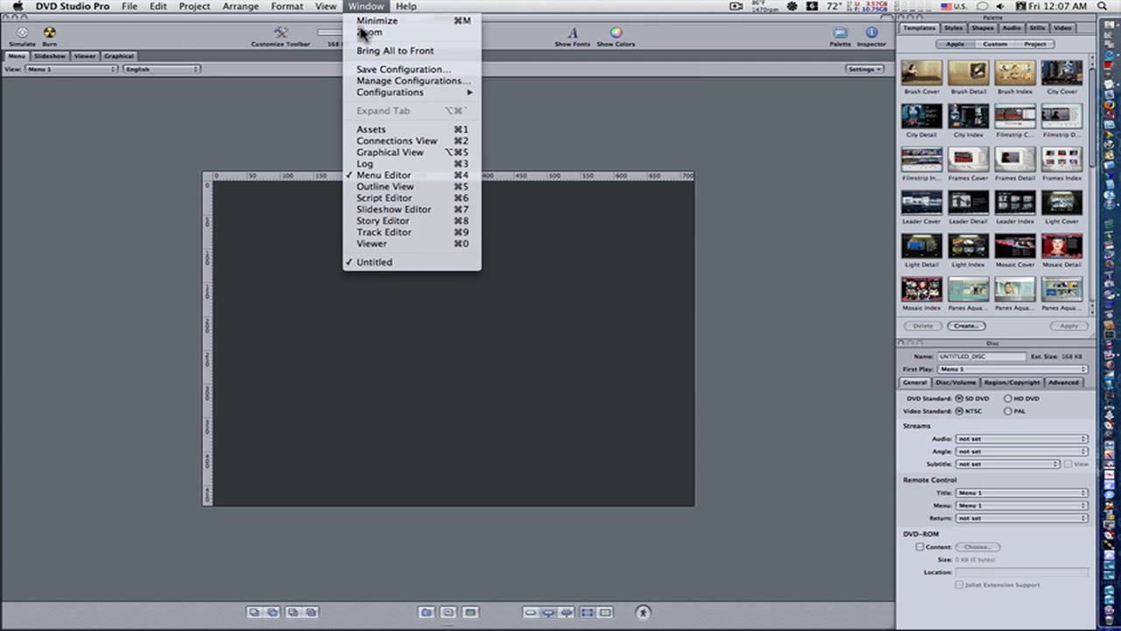
left_click(370, 130)
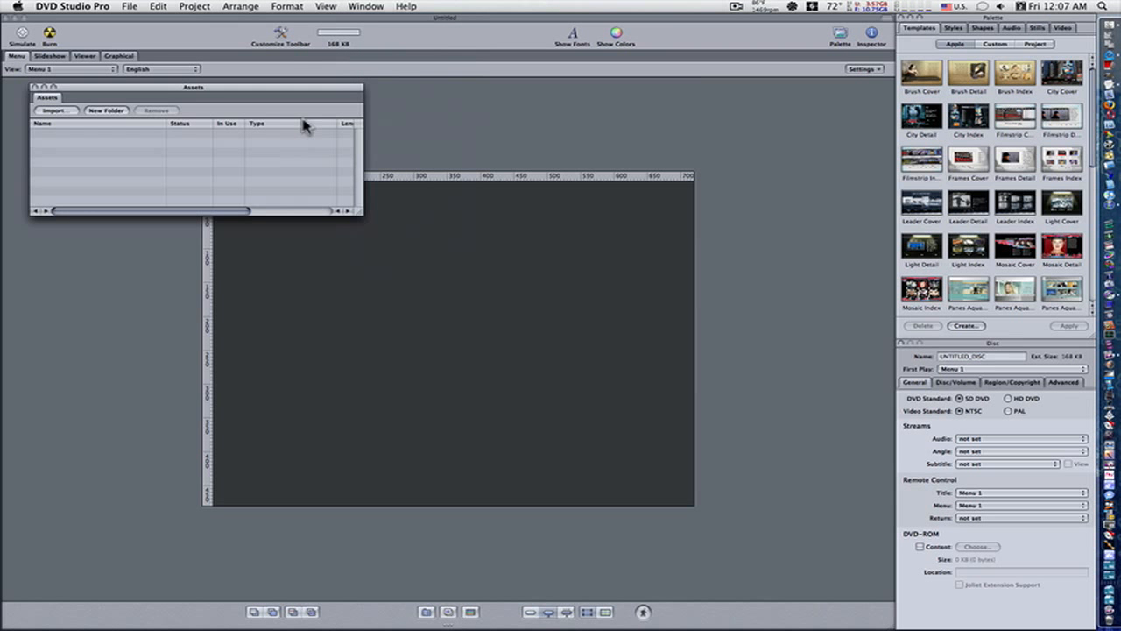
Step: Import 22.m2v and 22.ac3 from the desktop into the project's assets
left_click_drag(316, 91, 579, 92)
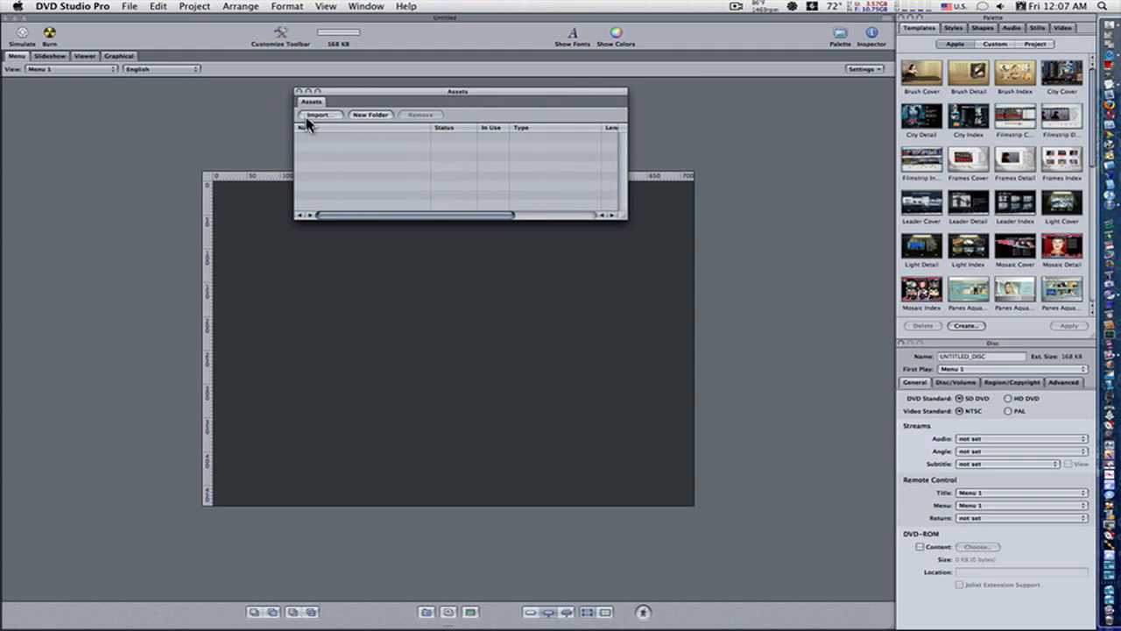
left_click(308, 118)
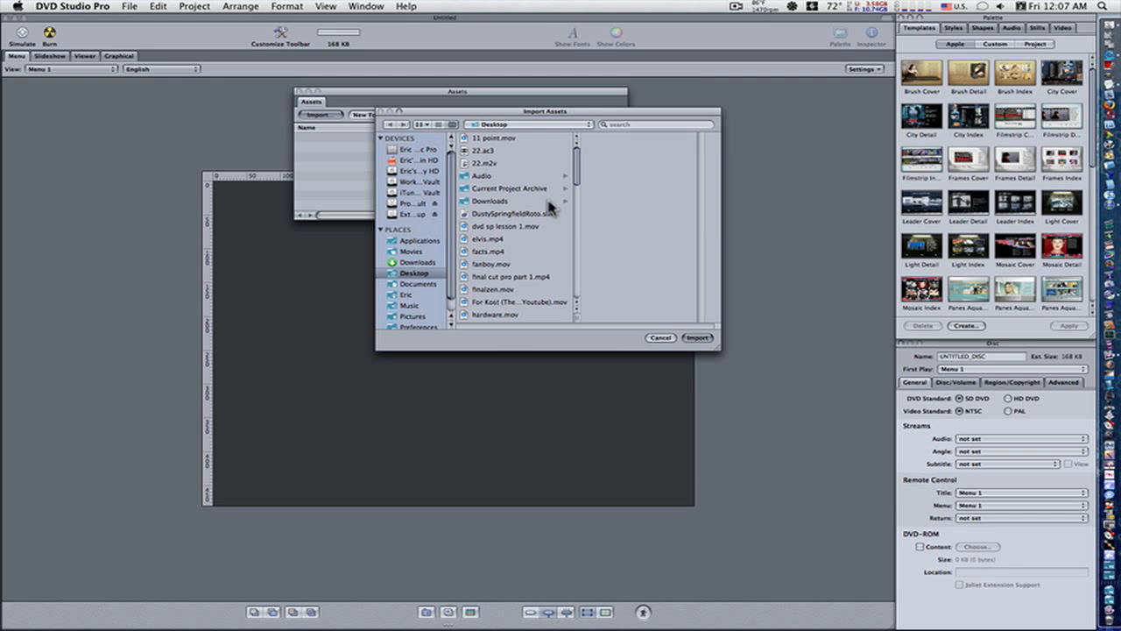
left_click(488, 164)
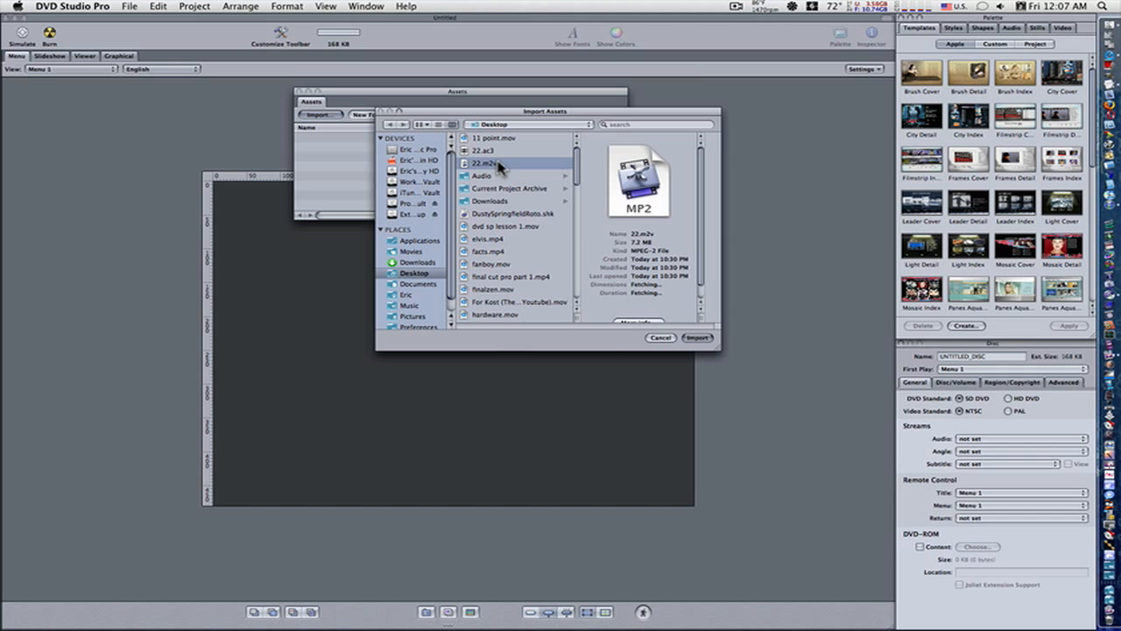
left_click(493, 150, "shift")
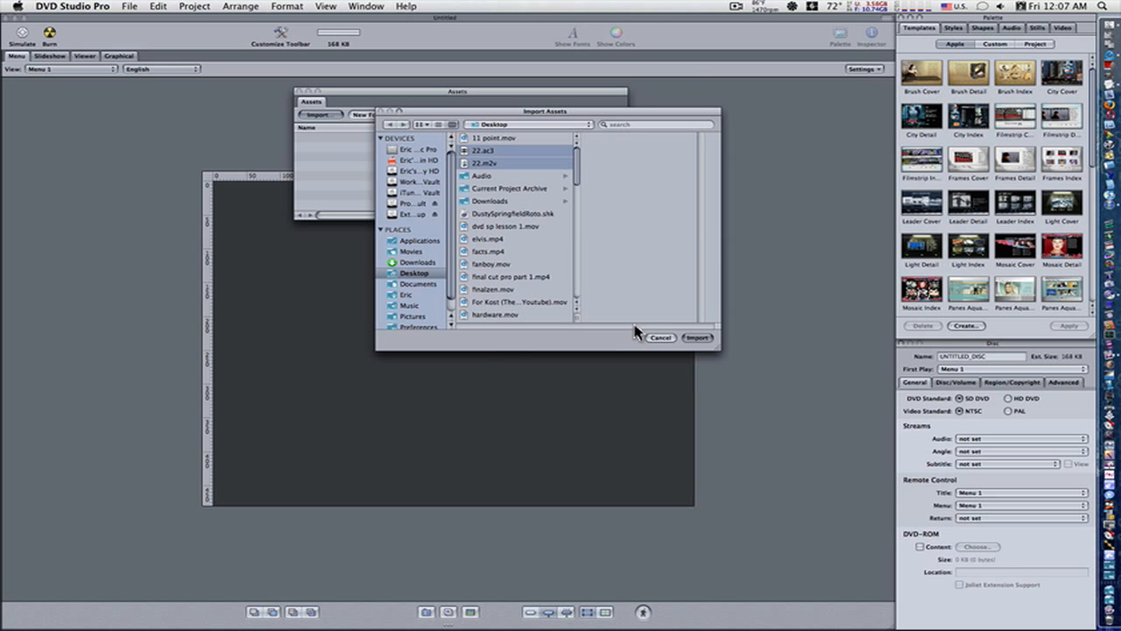
left_click(696, 338)
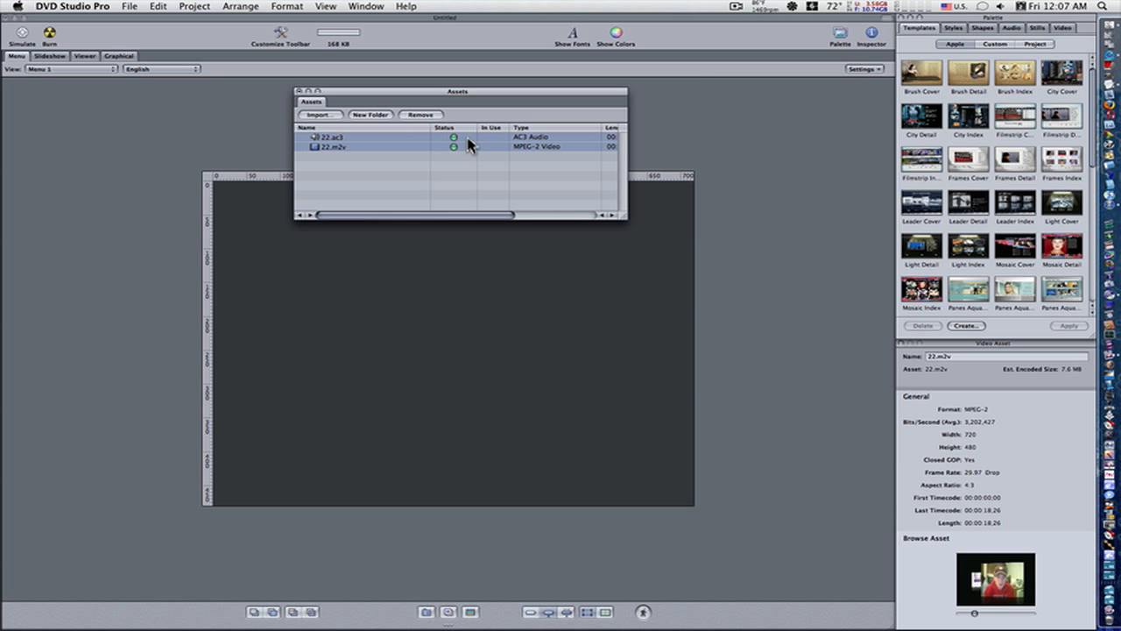
Step: Move the Assets window off the menu's centre and apply the Apple theater marquee template to Menu 1
left_click_drag(547, 95, 293, 72)
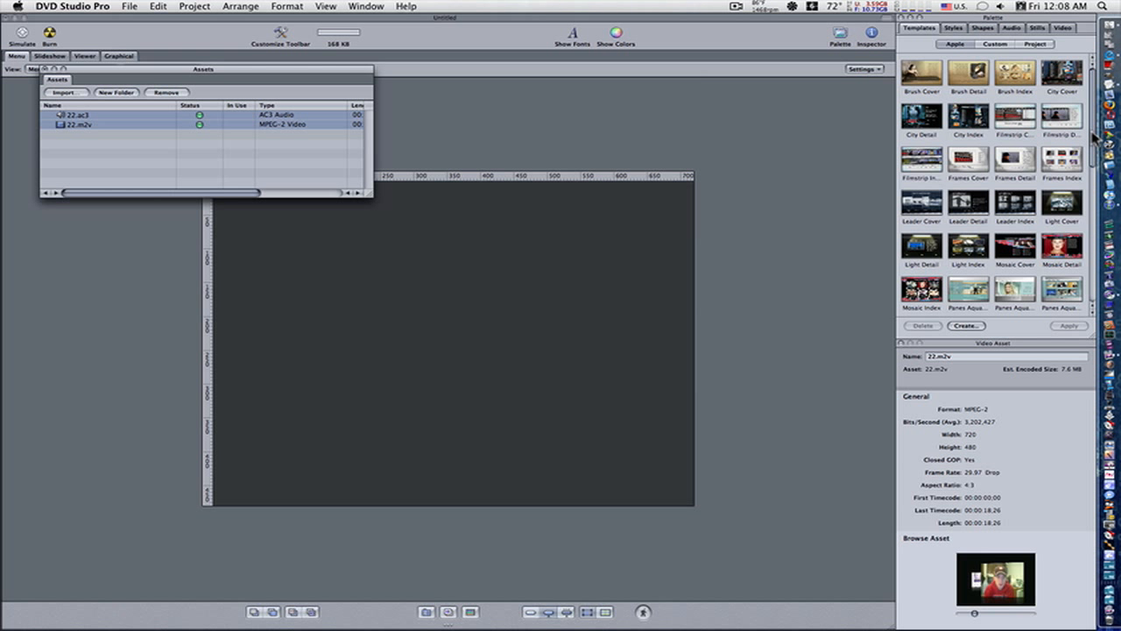
scroll(1094, 136, "down", 5)
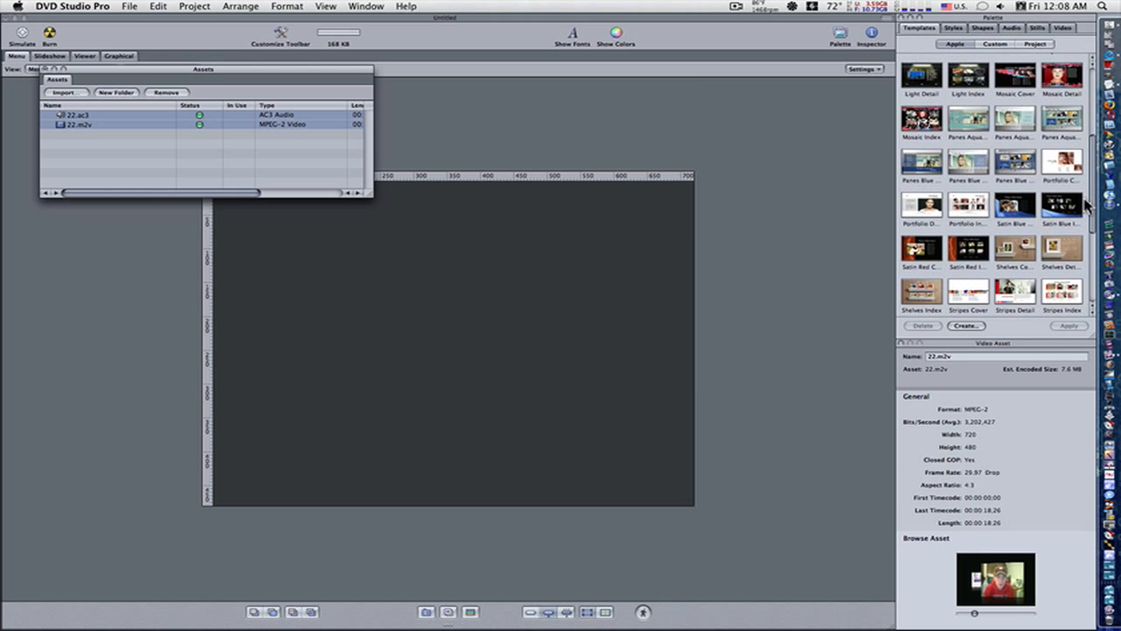
scroll(1086, 204, "down", 5)
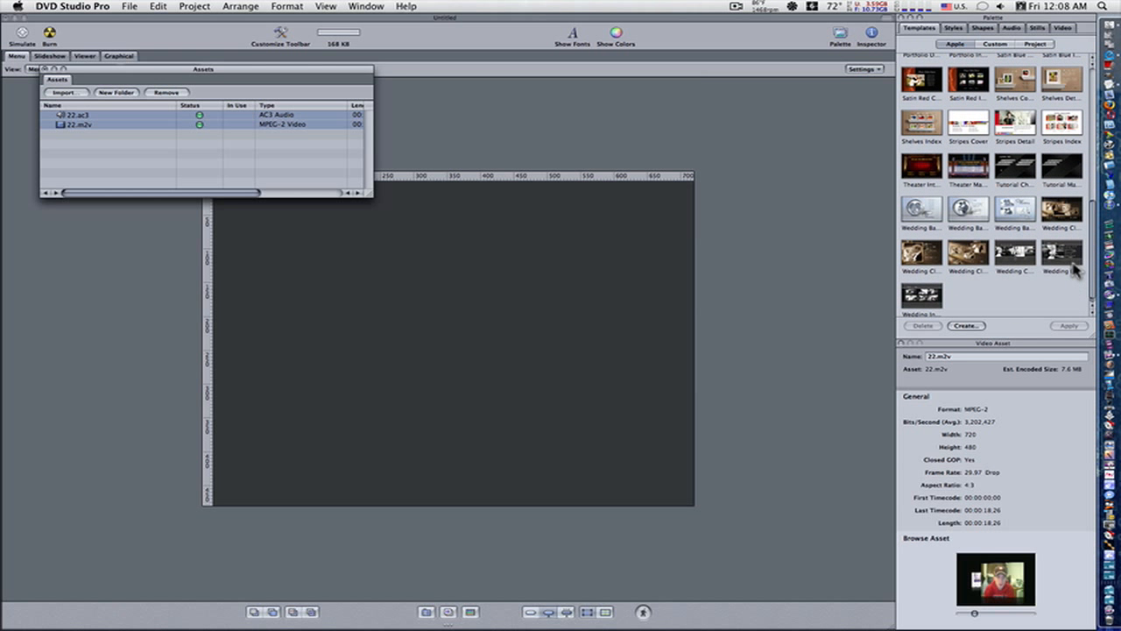
scroll(1076, 270, "up", 3)
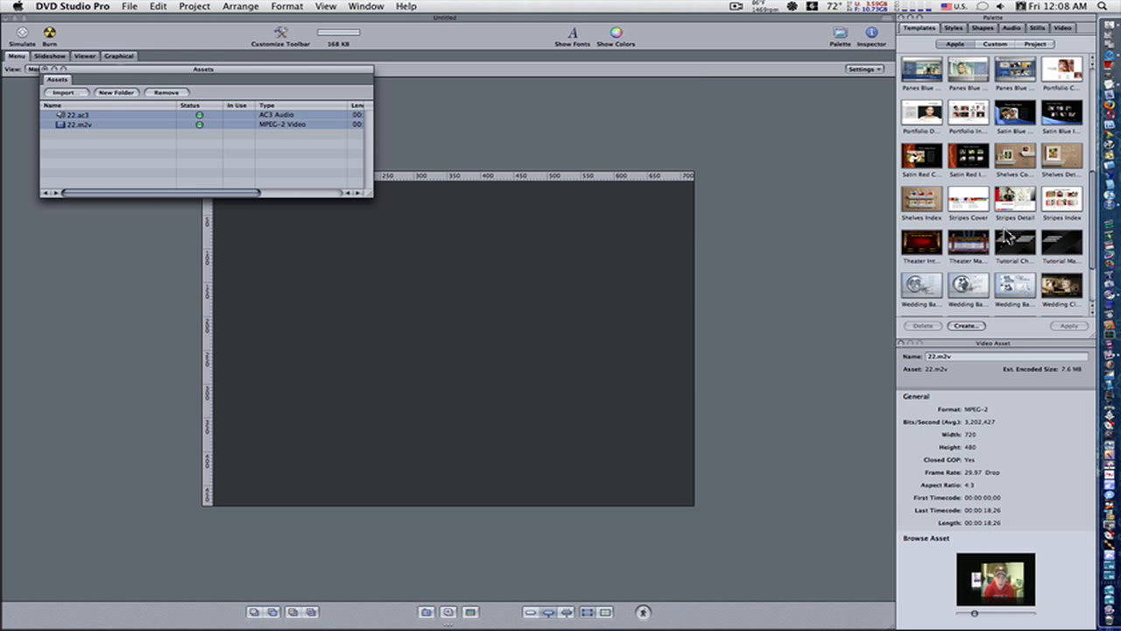
left_click(969, 244)
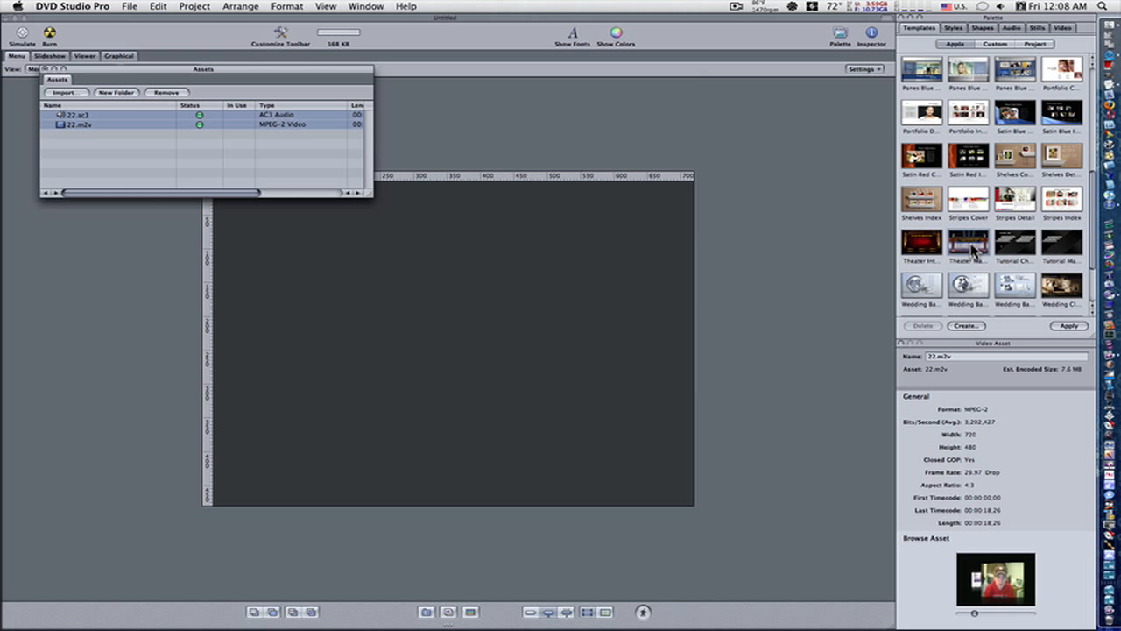
left_click(1069, 325)
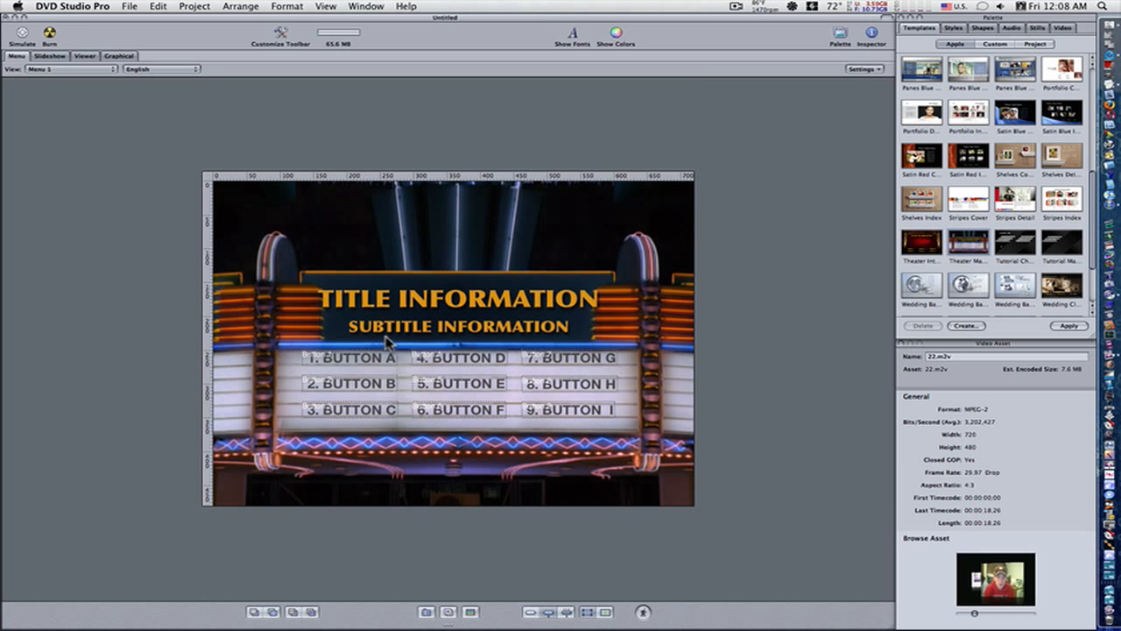
Step: Delete buttons B, C, D, E, F, H and I from the marquee menu, keeping only buttons A and G
left_click(357, 387)
key("Delete")
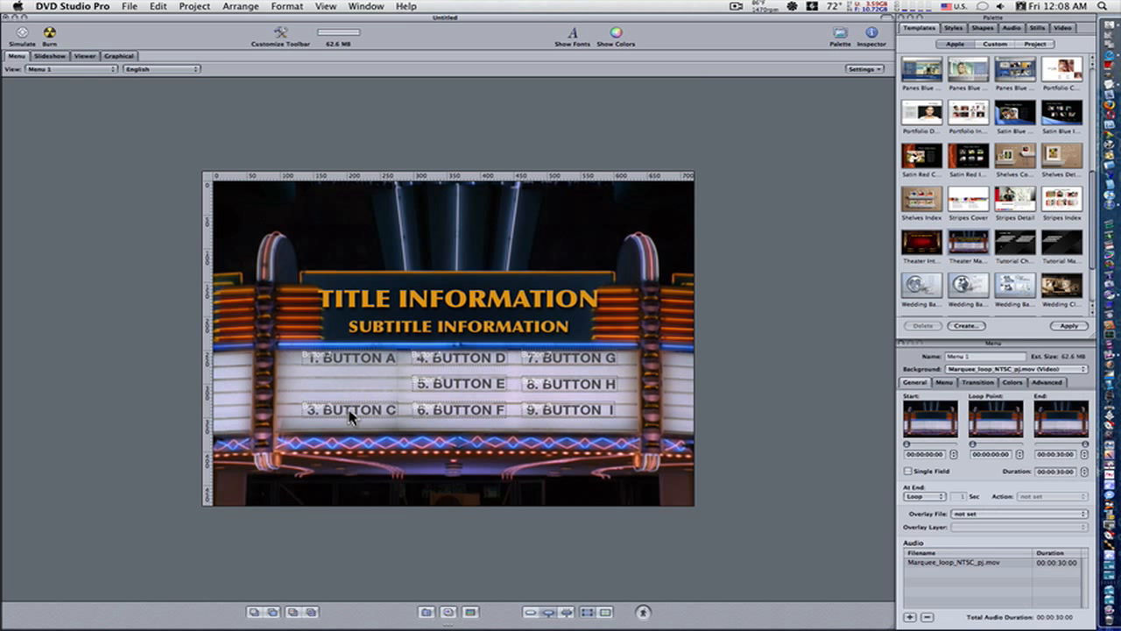
left_click(362, 412)
key("Delete")
left_click(463, 358)
key("Delete")
left_click(469, 384)
key("Delete")
left_click(463, 408)
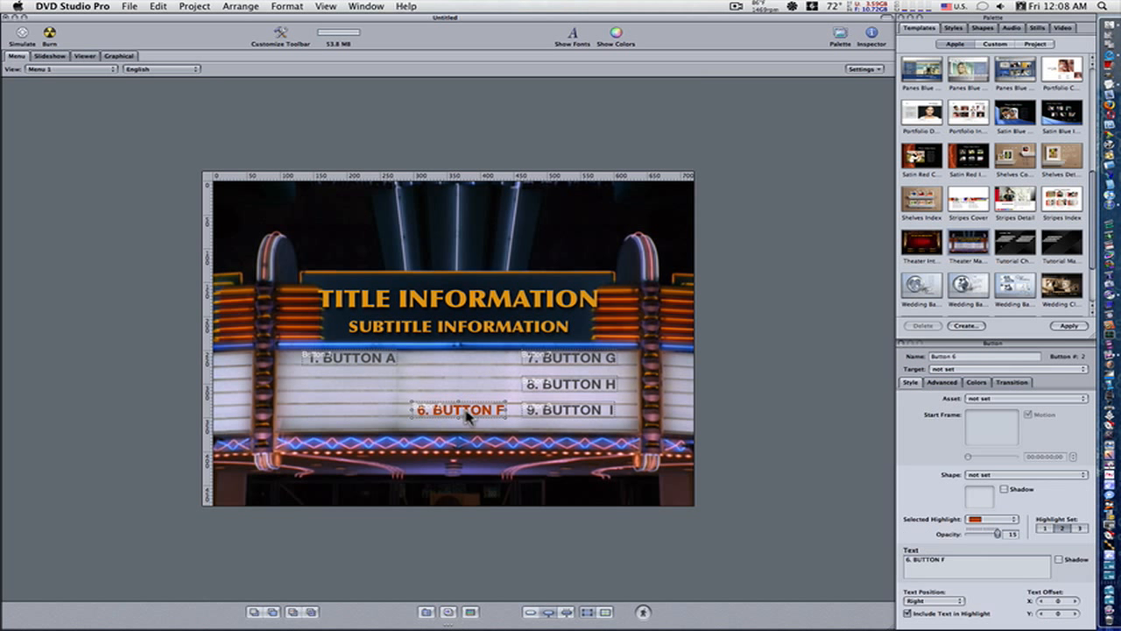
key("Delete")
left_click(552, 410)
key("Delete")
left_click(566, 385)
key("Delete")
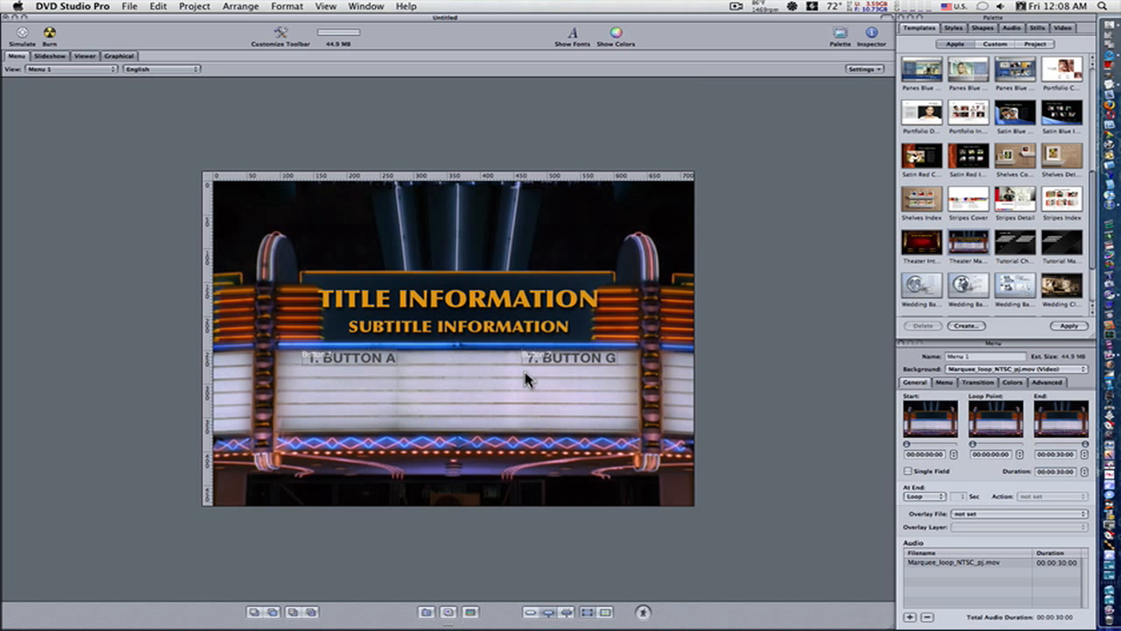
Step: Move buttons G and A down to the middle row of the marquee, aligned with each other
left_click(538, 357)
left_click_drag(538, 358, 537, 383)
left_click_drag(362, 356, 364, 386)
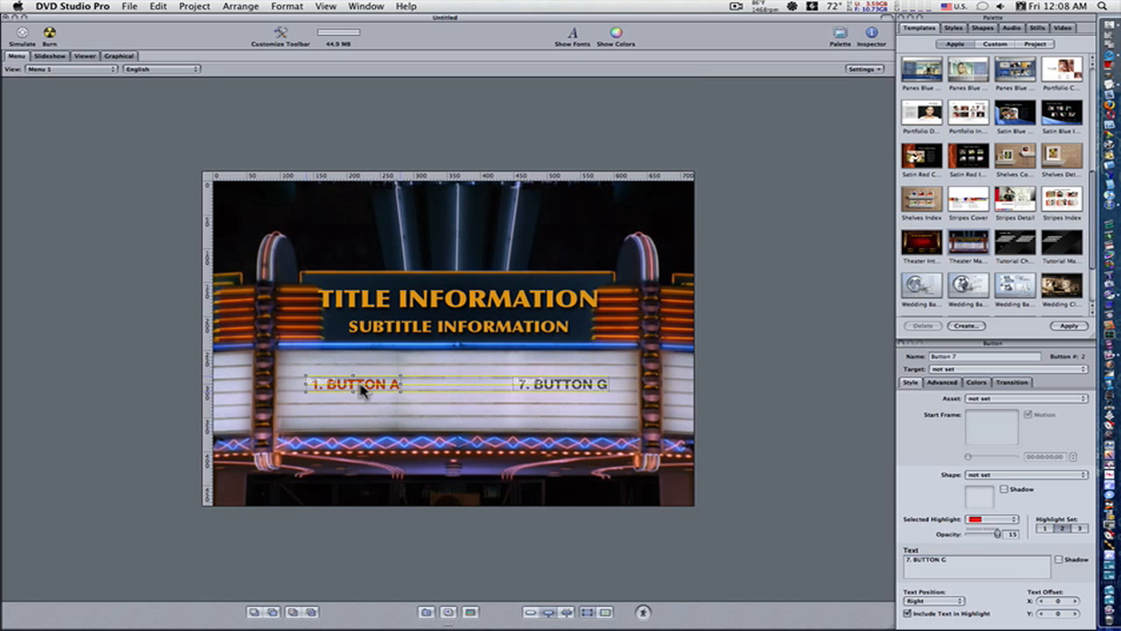
Step: Replace the menu's title text with "Mac vs PC"
left_click(423, 307)
double_click(422, 306)
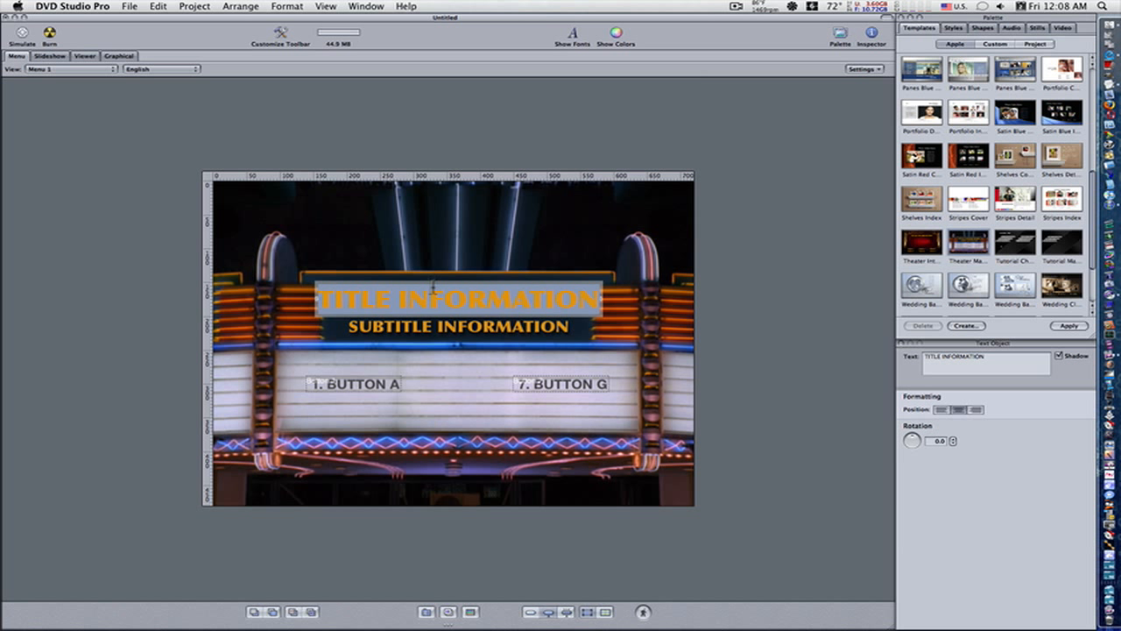
type("M")
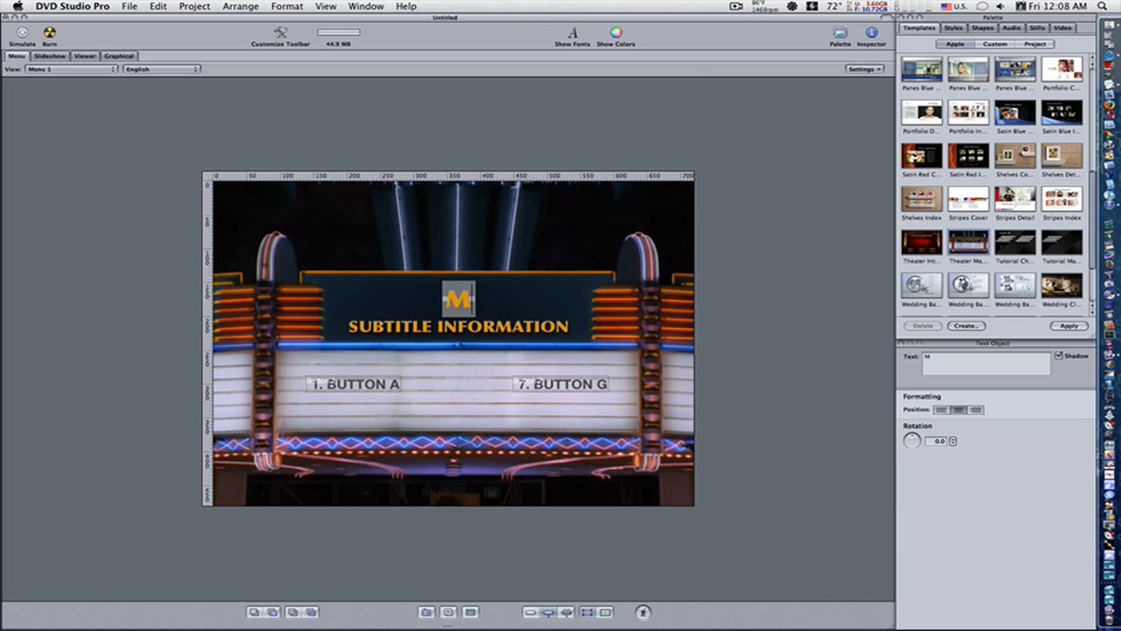
type("ac vs PC")
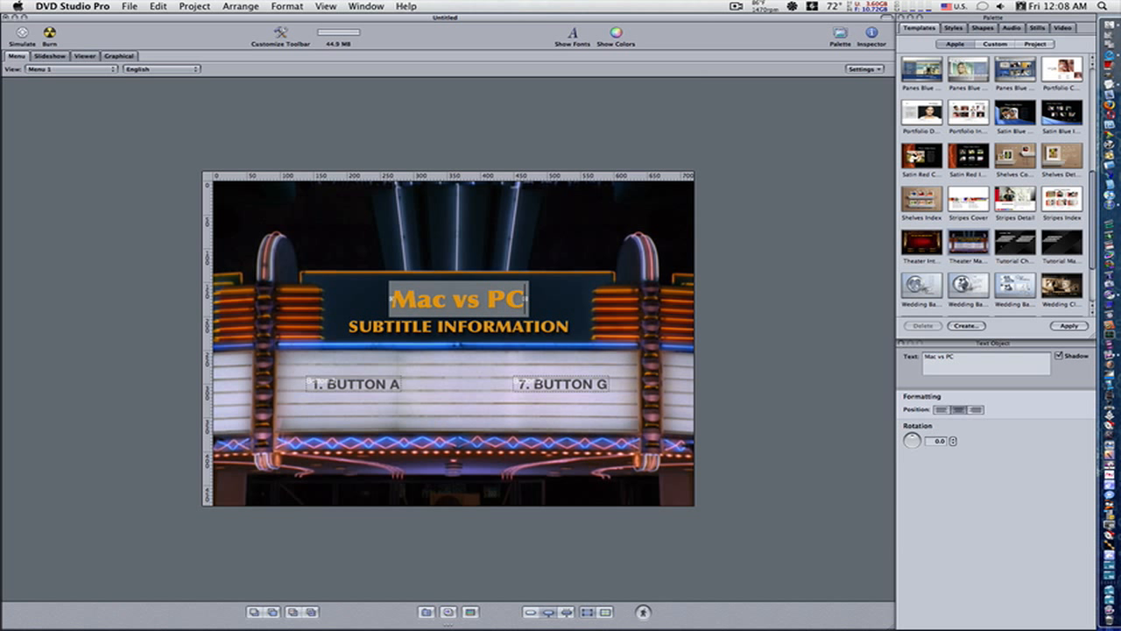
Step: Replace the menu's subtitle text with "Donut Boy" on a single line
left_click(446, 328)
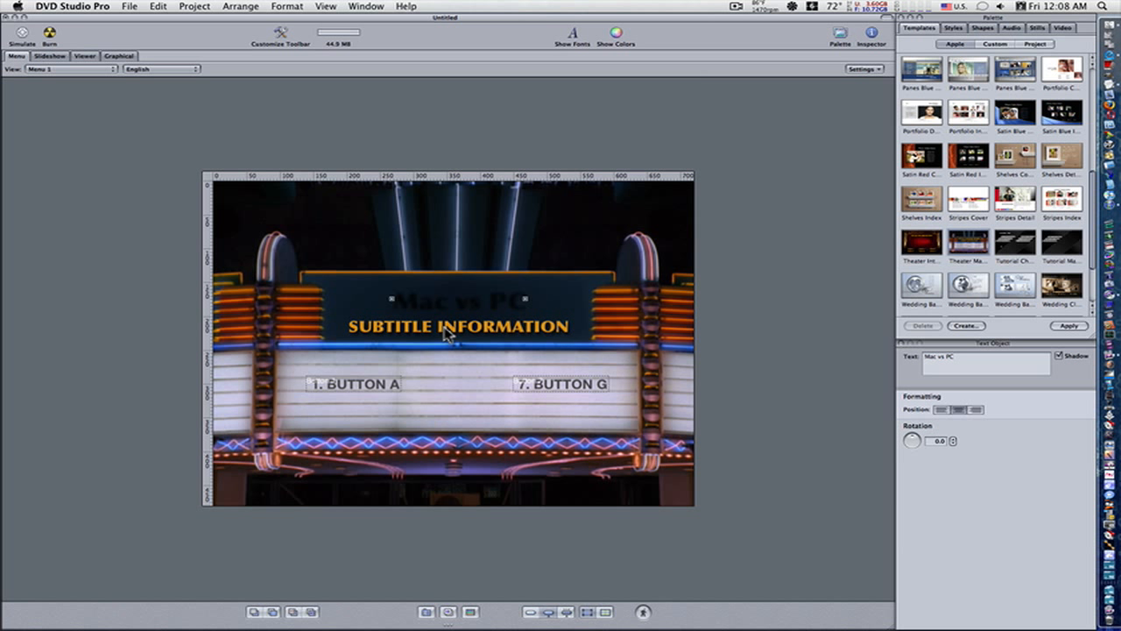
double_click(448, 329)
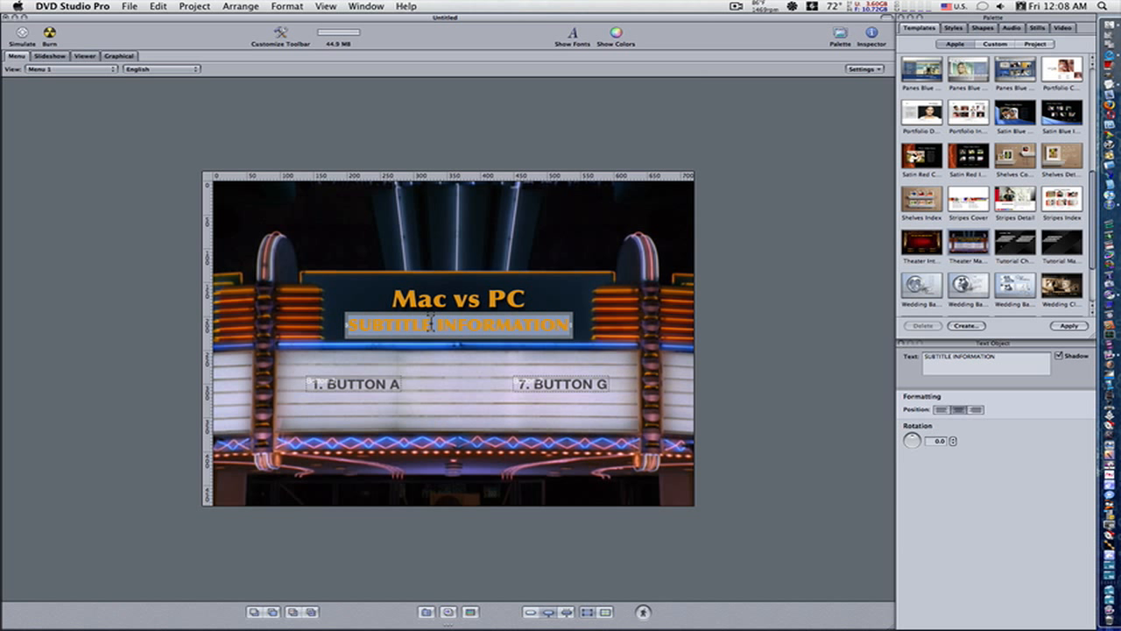
type("Donut")
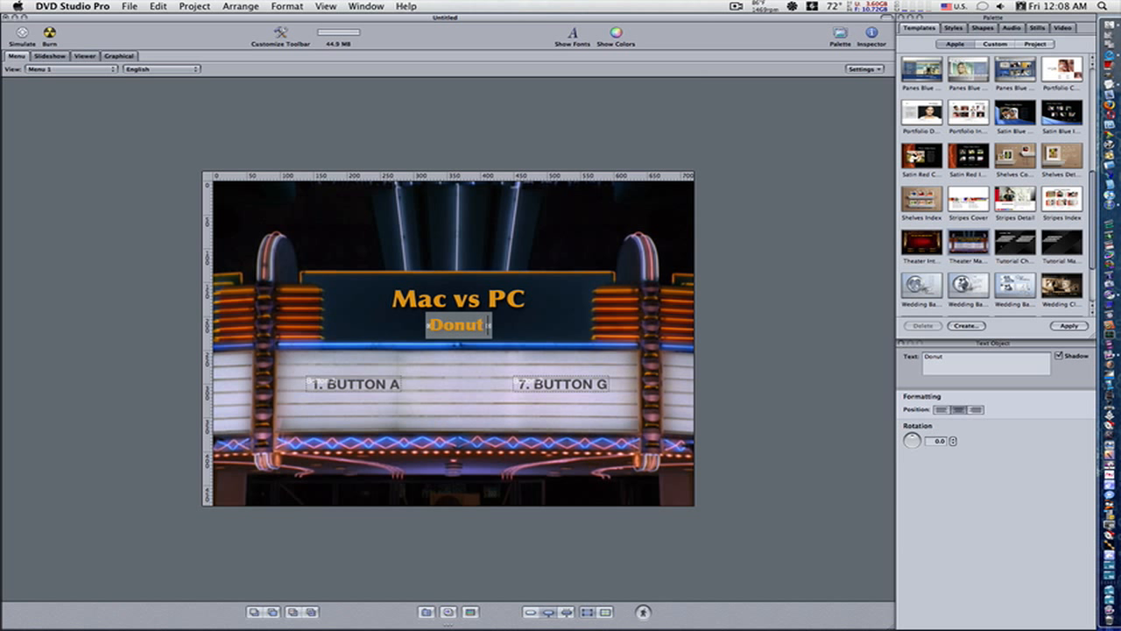
type(" Boy")
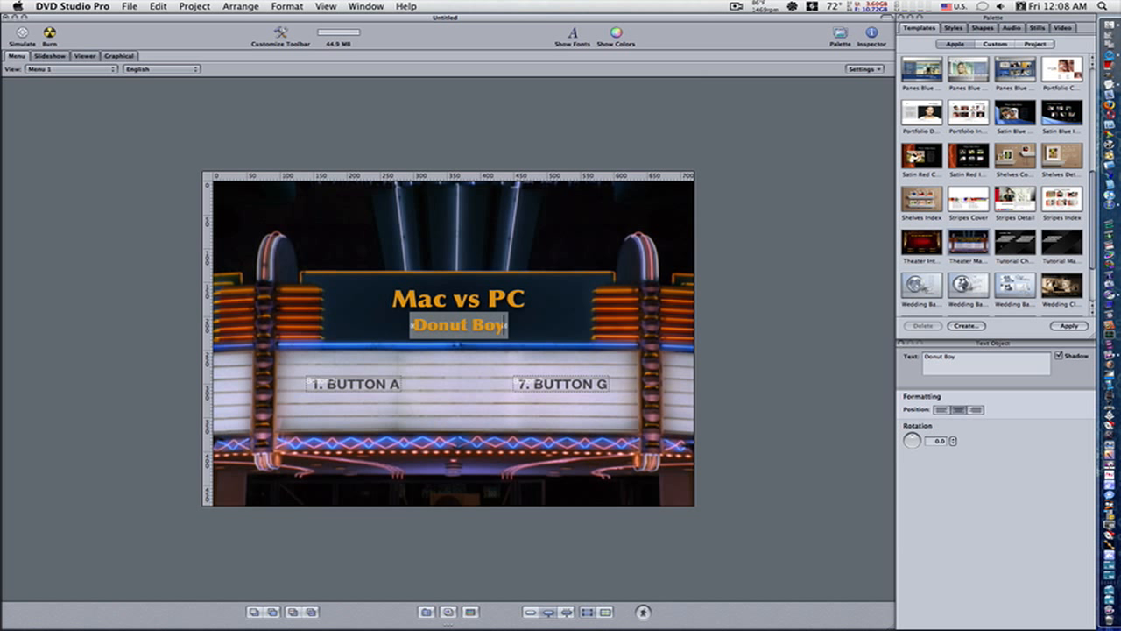
key("Return")
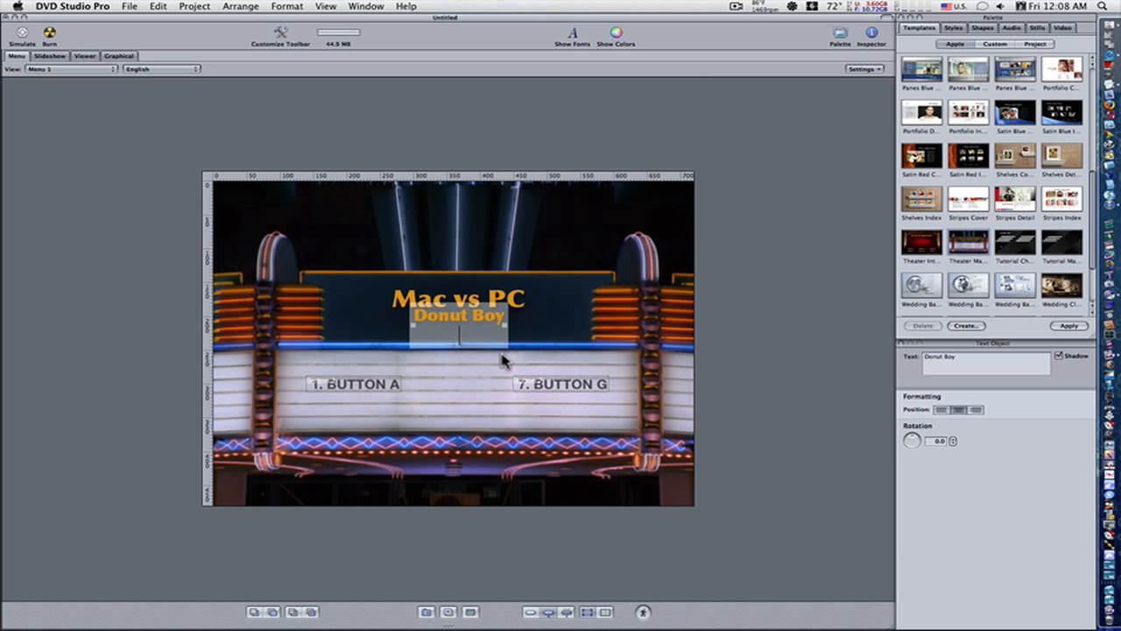
key("BackSpace")
left_click(557, 326)
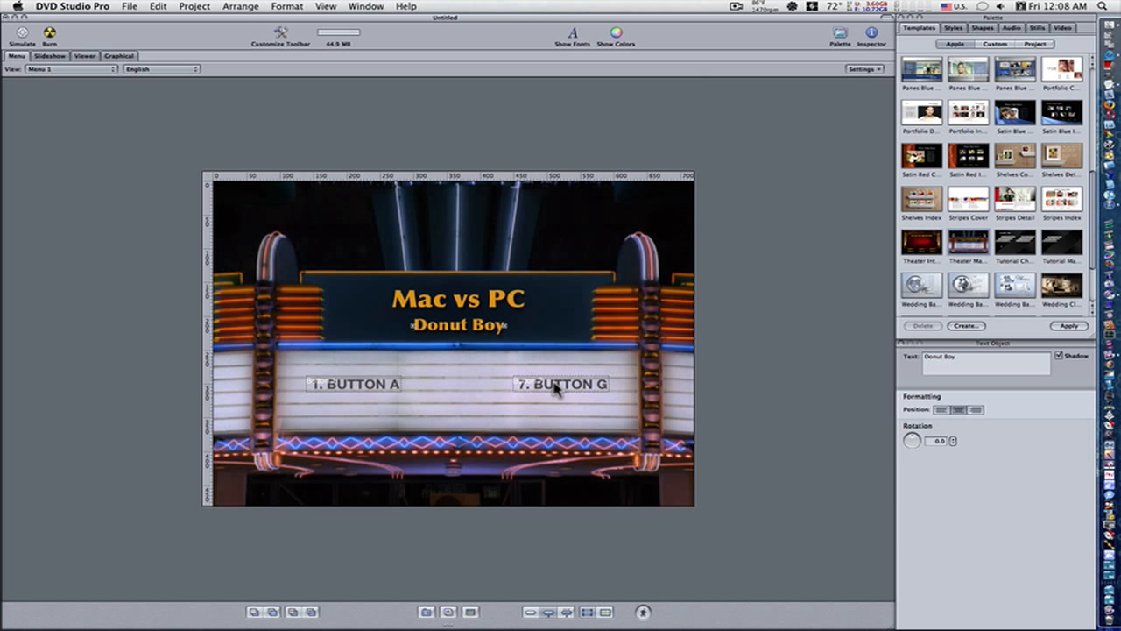
Step: Change the text of button G to "Slideshow"
left_click(558, 389)
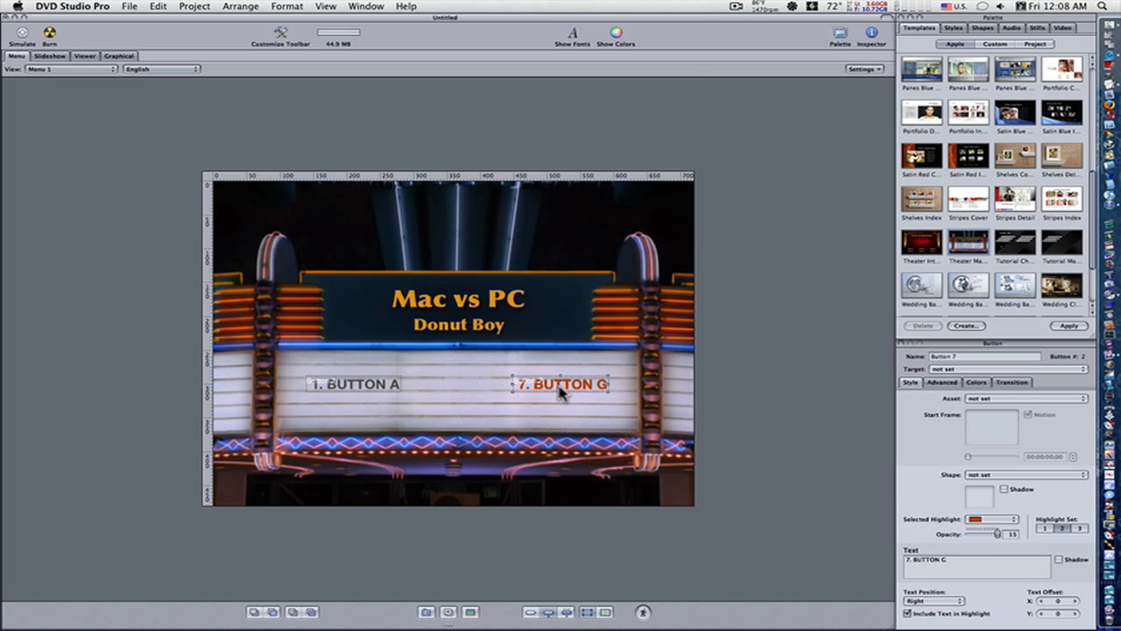
left_click(561, 392)
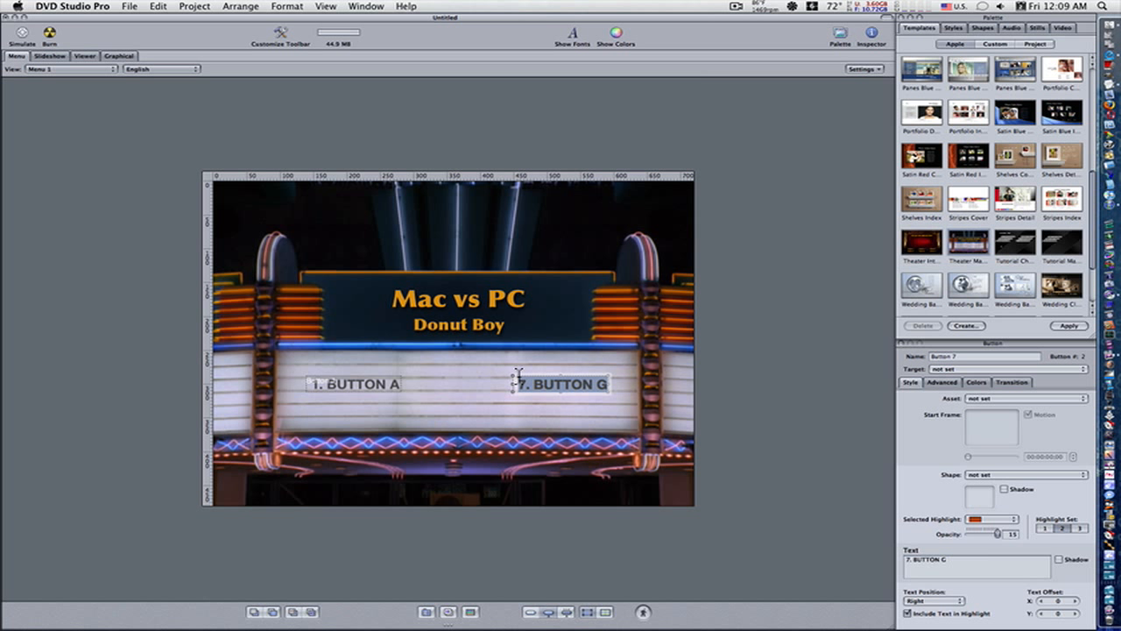
type("Slideshow")
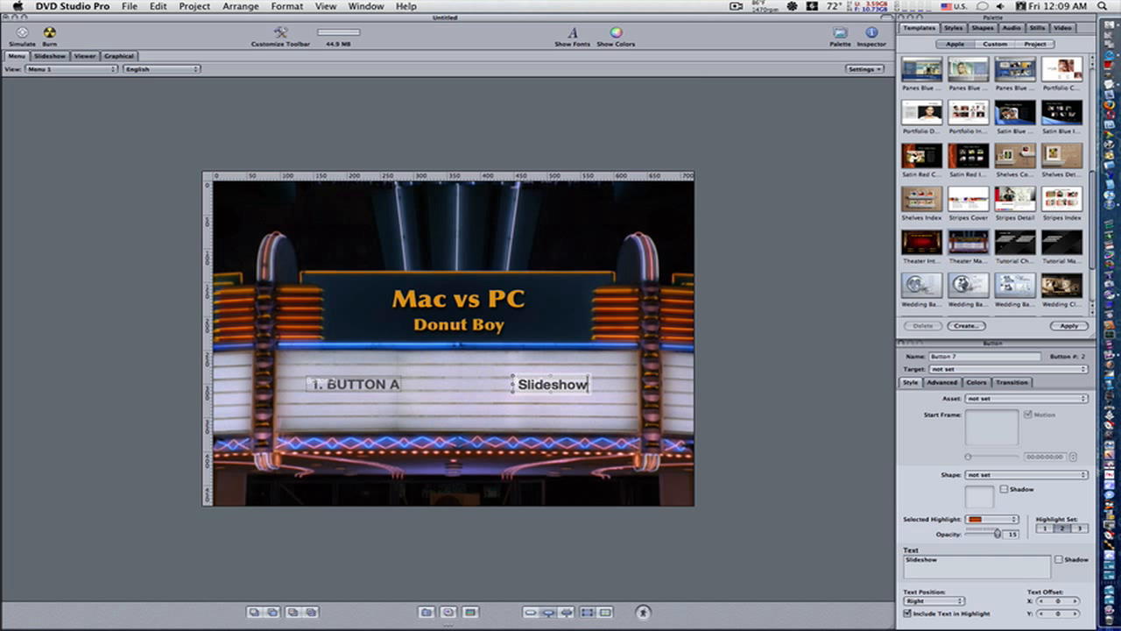
Step: Change the text of button A to "Play Movie"
left_click(348, 392)
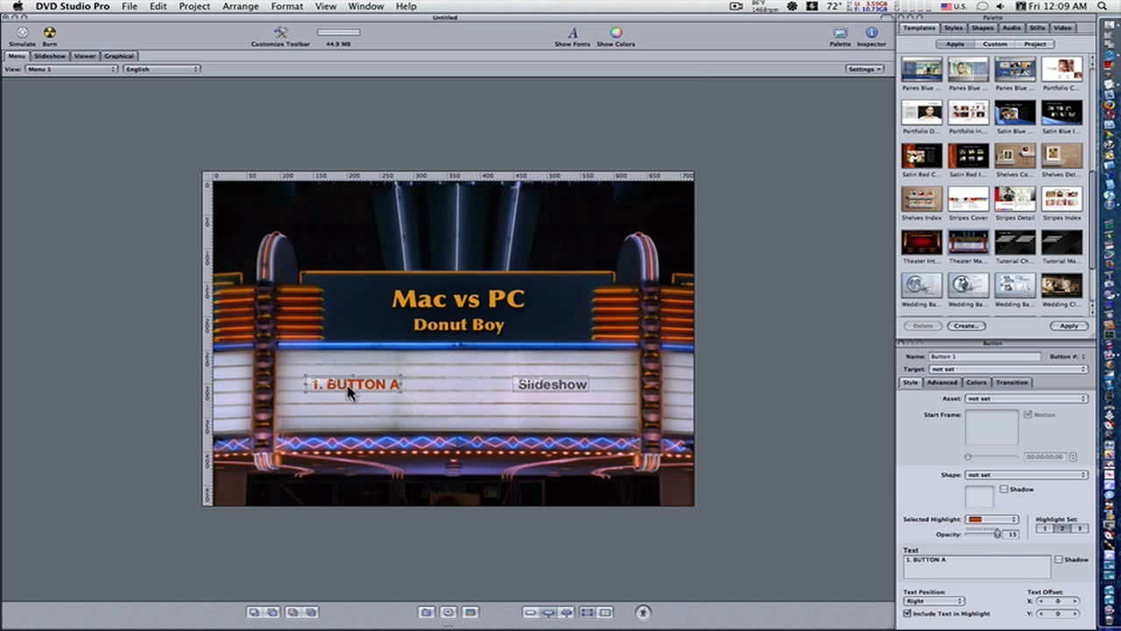
left_click(354, 392)
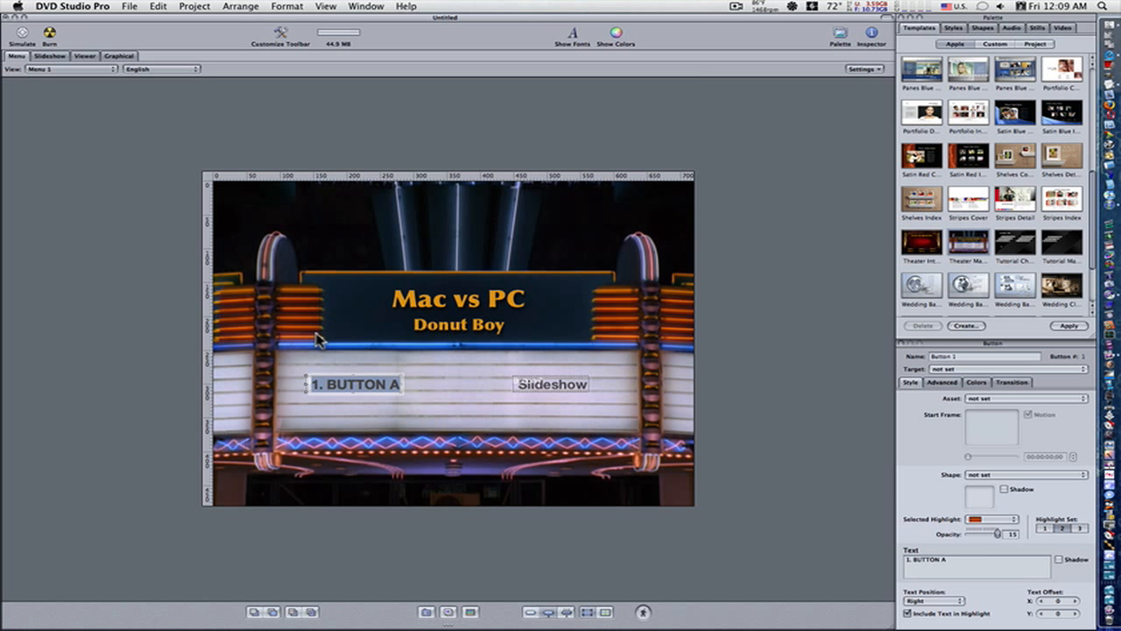
type("Play")
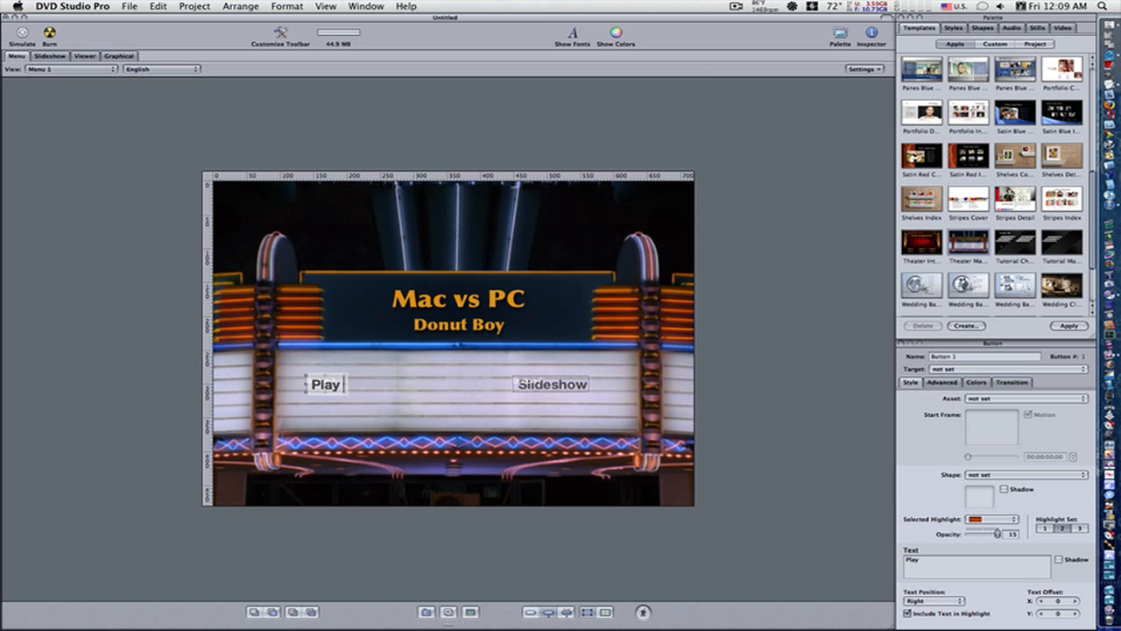
type(" Movie")
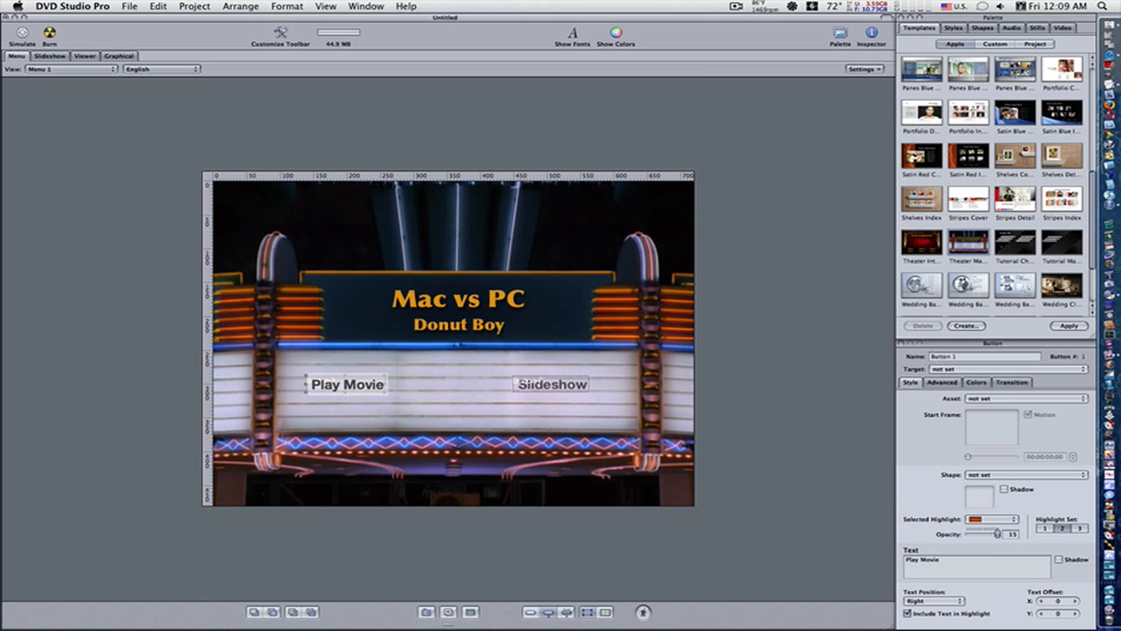
left_click(767, 408)
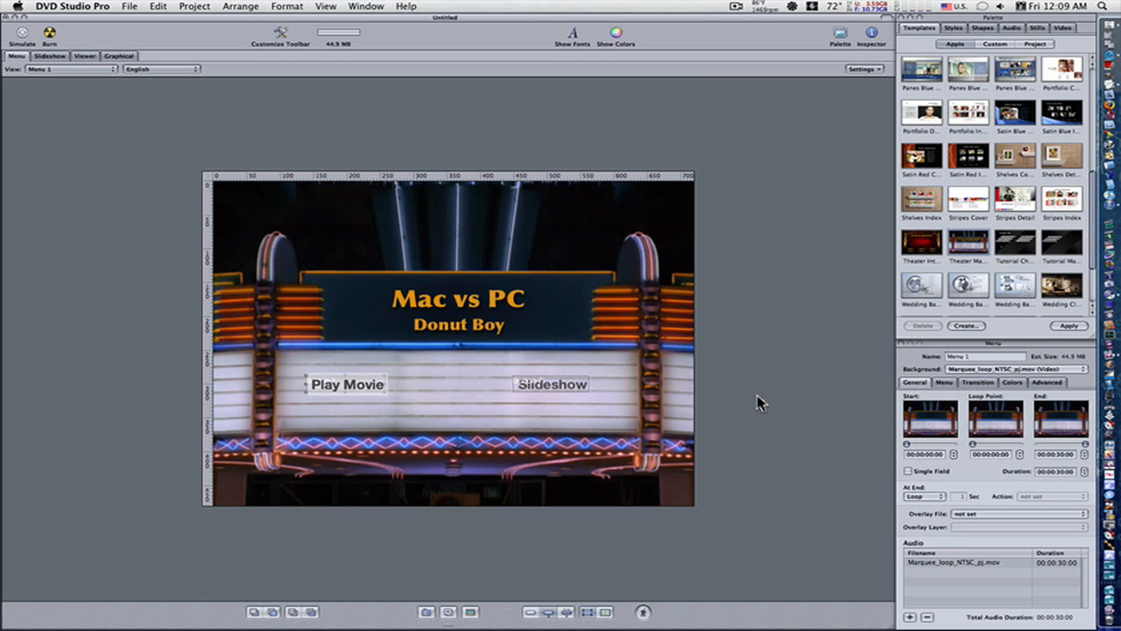
Step: Link the Play Movie button to 22.m2v and 22.ac3 from the Assets window, using Set Asset and Create Track
left_click(368, 6)
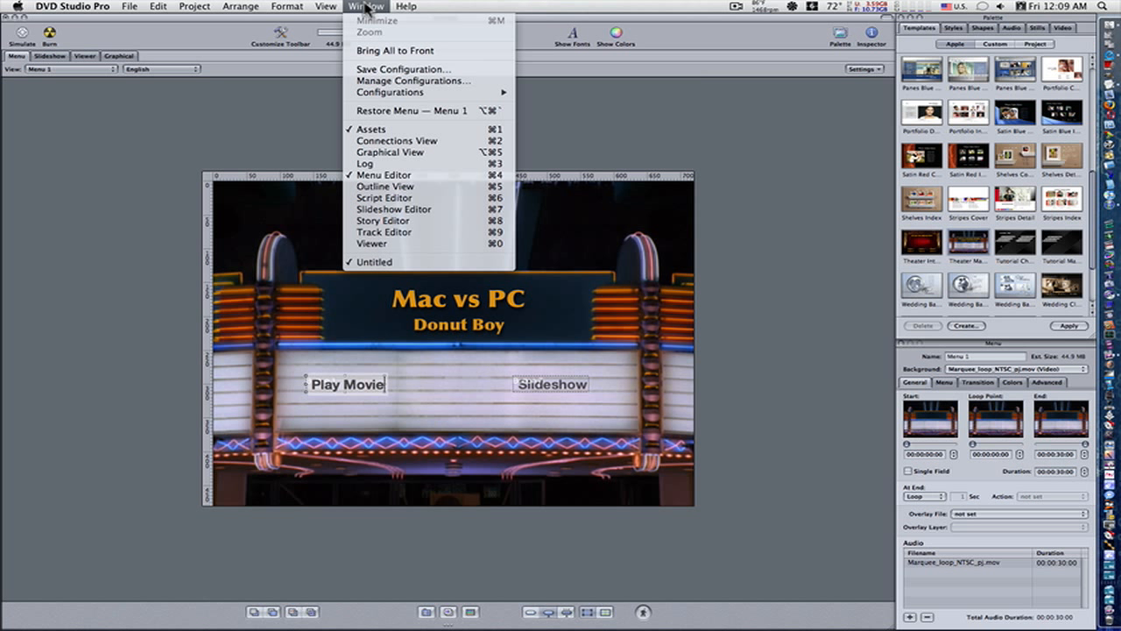
left_click(372, 131)
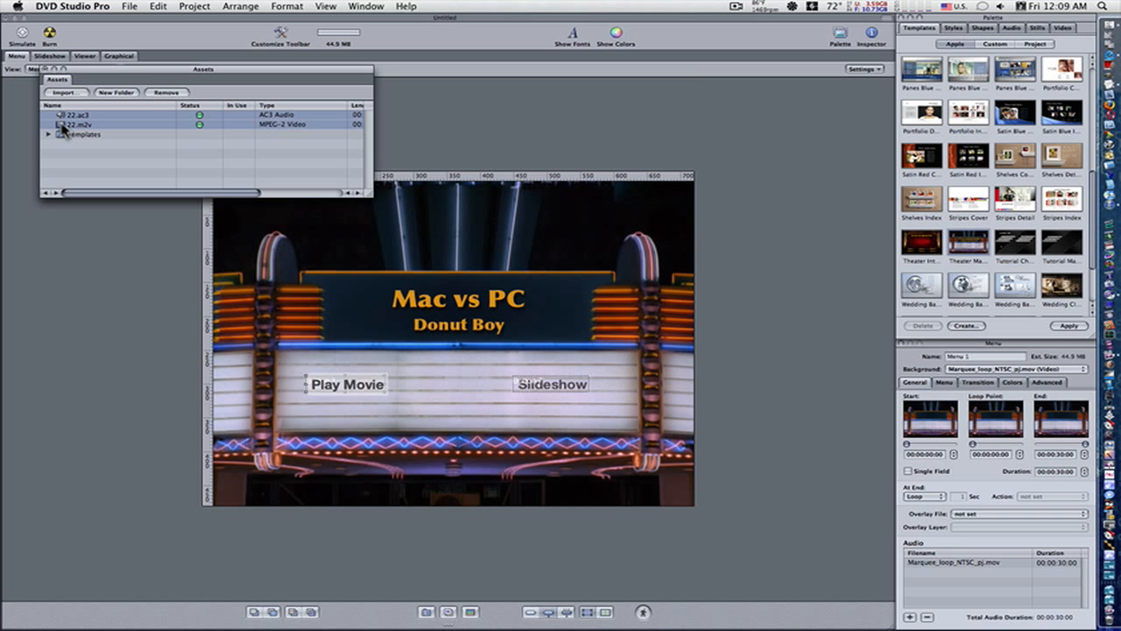
left_click_drag(62, 129, 352, 386)
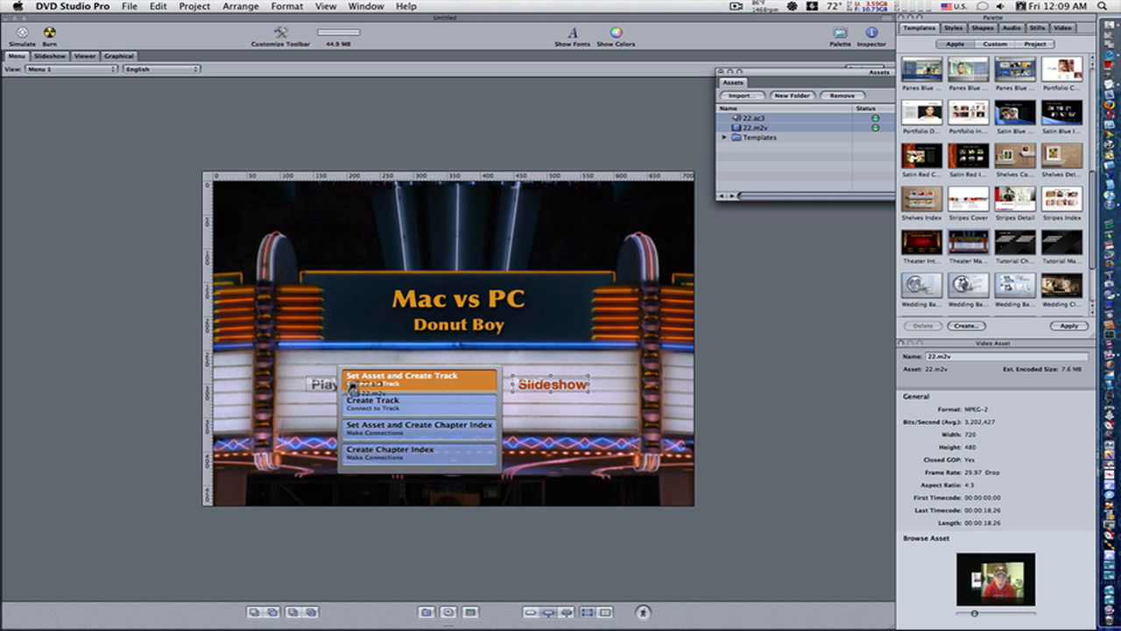
left_click_drag(351, 389, 391, 383)
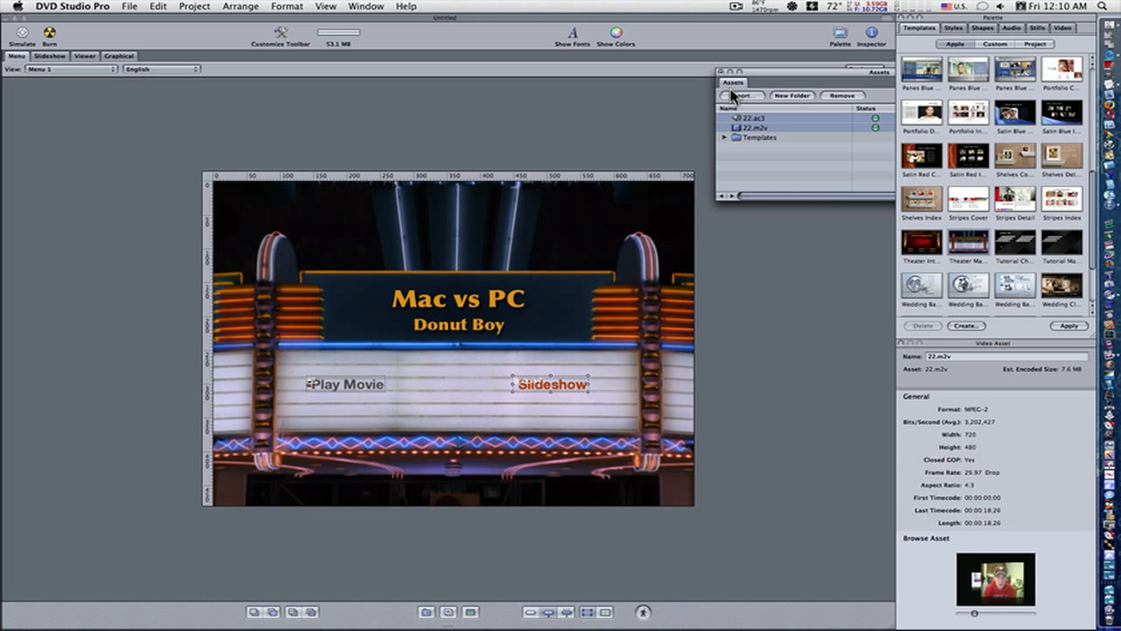
Step: Create a slideshow from the 00 Best Of stills folder and link it to the menu's Slideshow button
left_click_drag(762, 79, 119, 84)
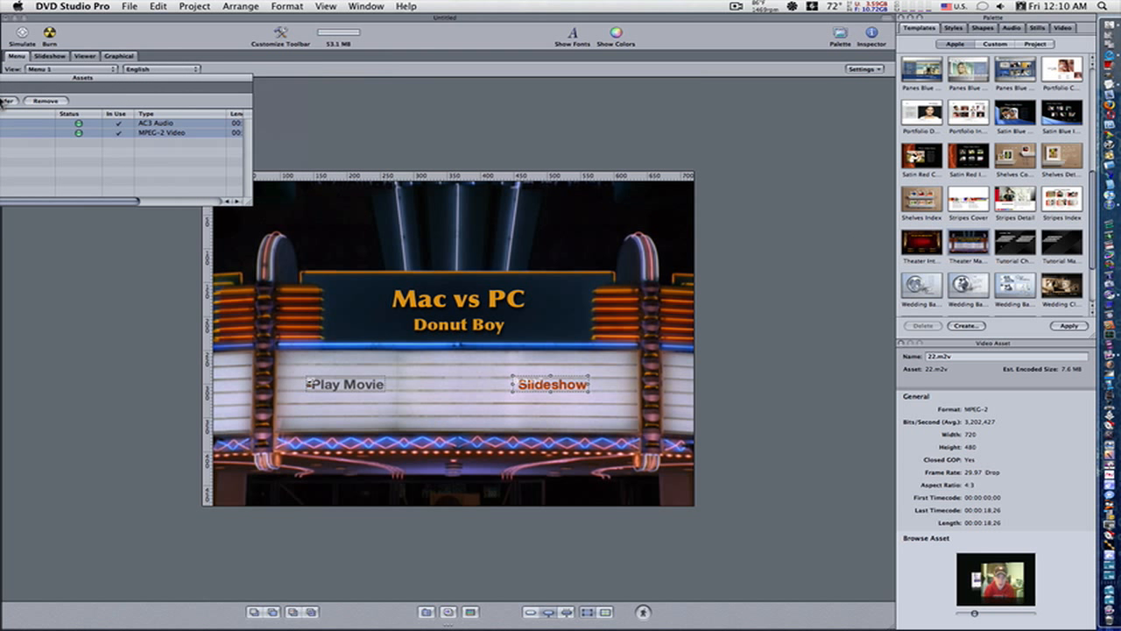
left_click(1034, 29)
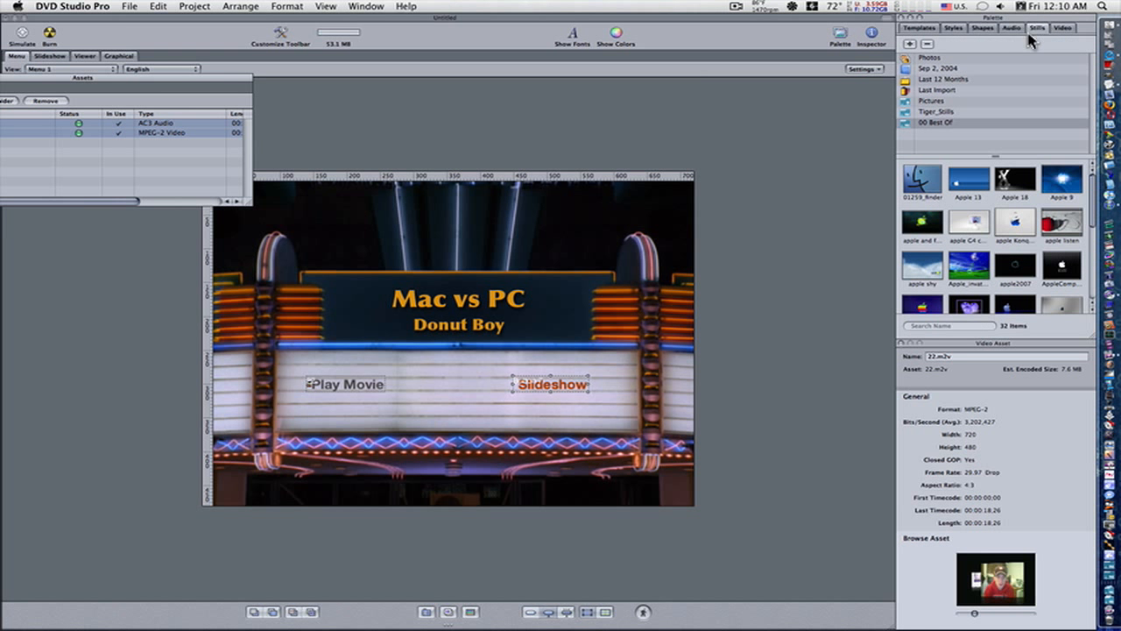
left_click(911, 44)
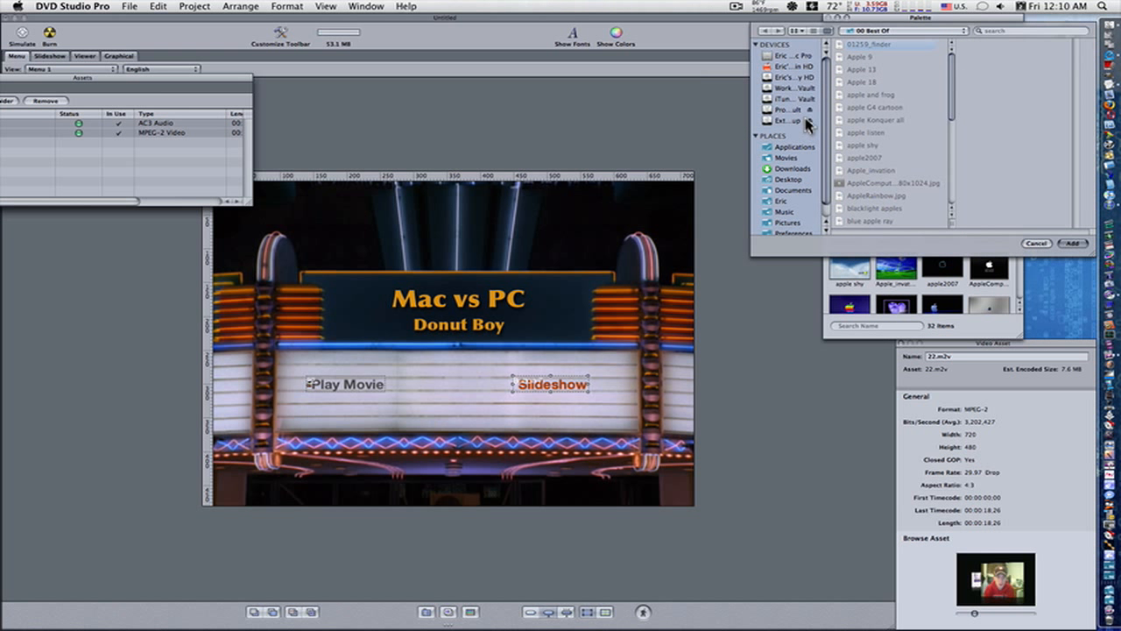
left_click(1037, 243)
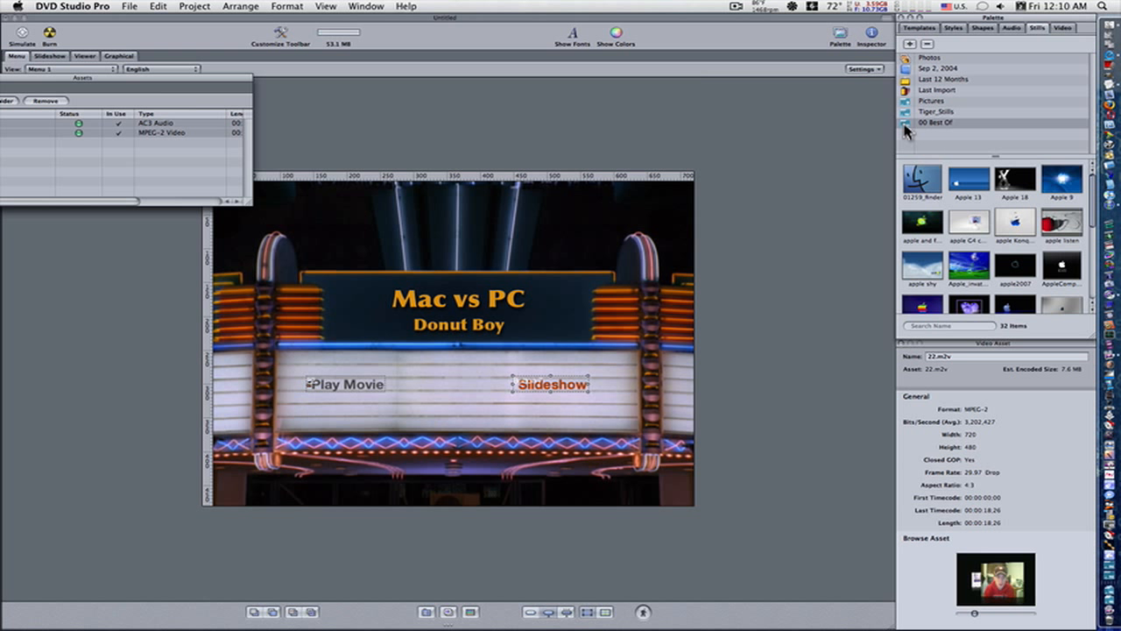
left_click_drag(916, 127, 625, 389)
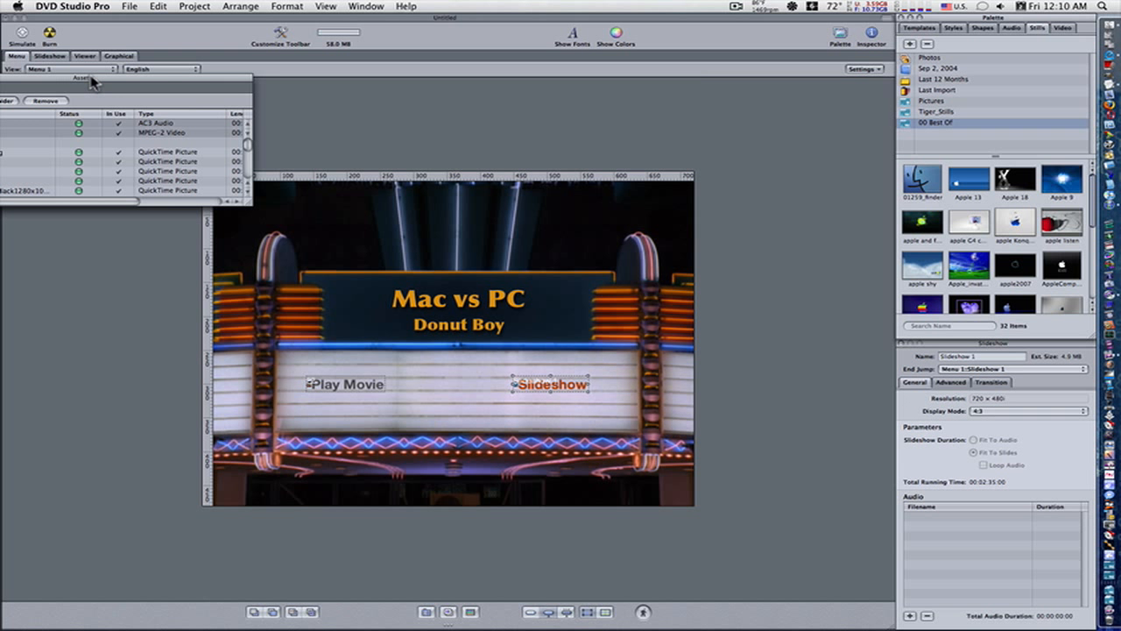
left_click_drag(94, 81, 953, 236)
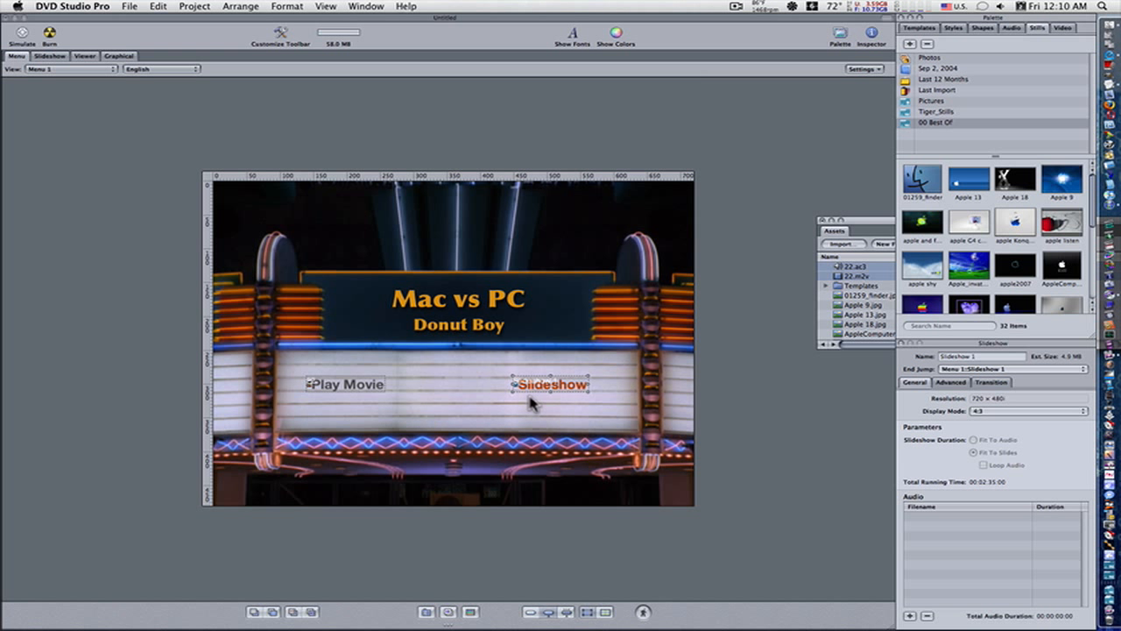
Step: Add the song "1-07 Purple People Eater.m4a" as the audio of Slideshow 1
left_click(50, 56)
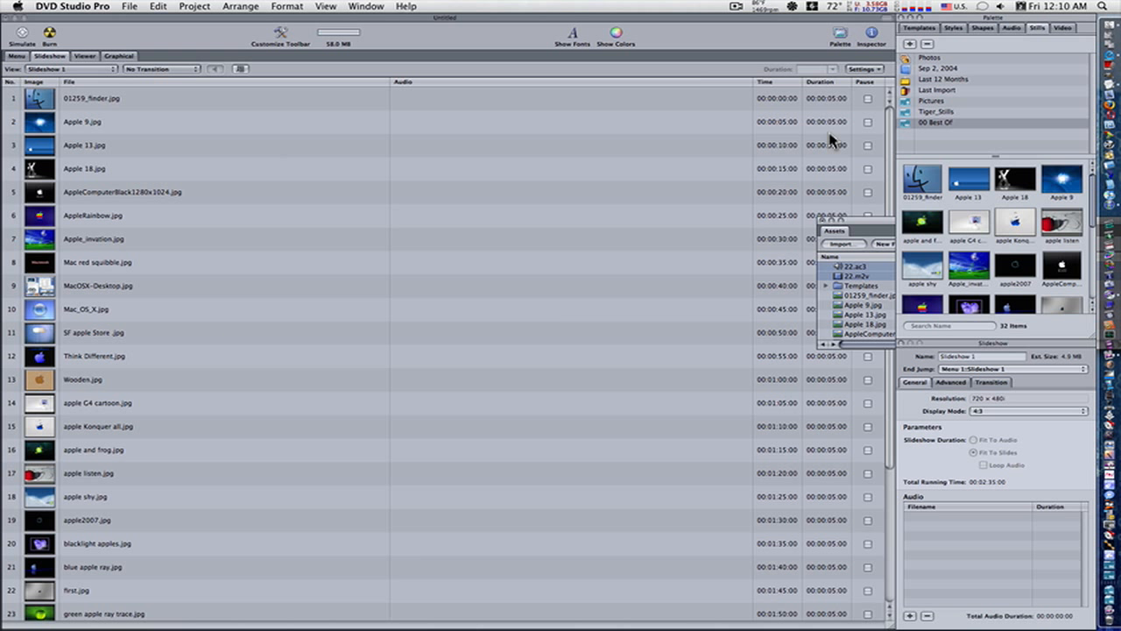
left_click(1012, 29)
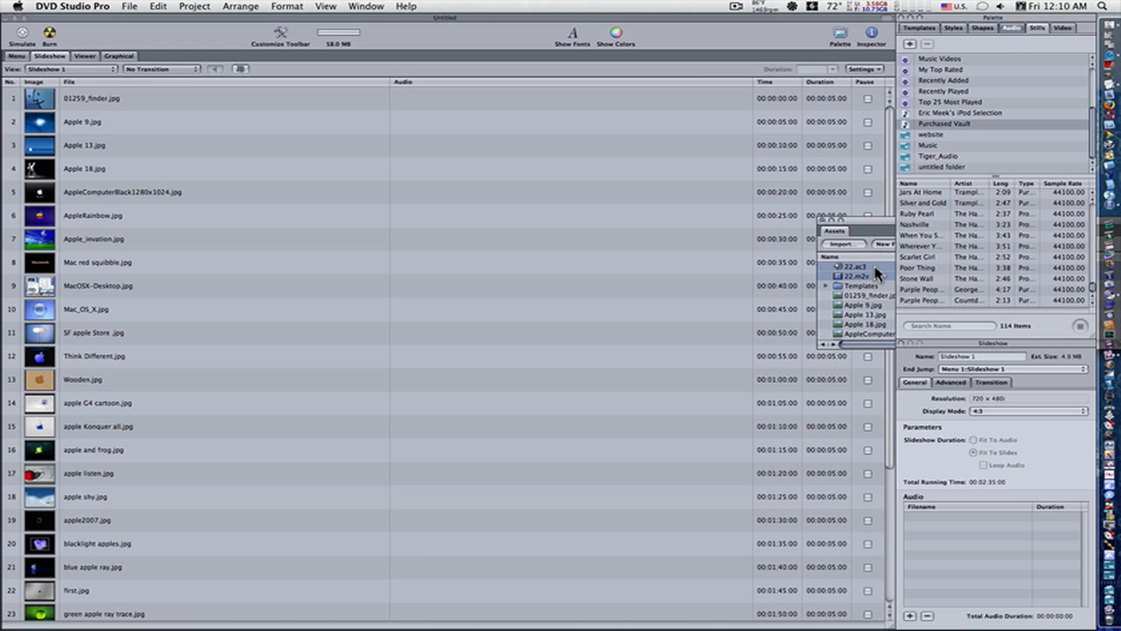
left_click_drag(915, 296, 220, 70)
Step: Simulate the project from Menu 1, testing the Play Movie and Slideshow buttons, and close the simulation
left_click(23, 56)
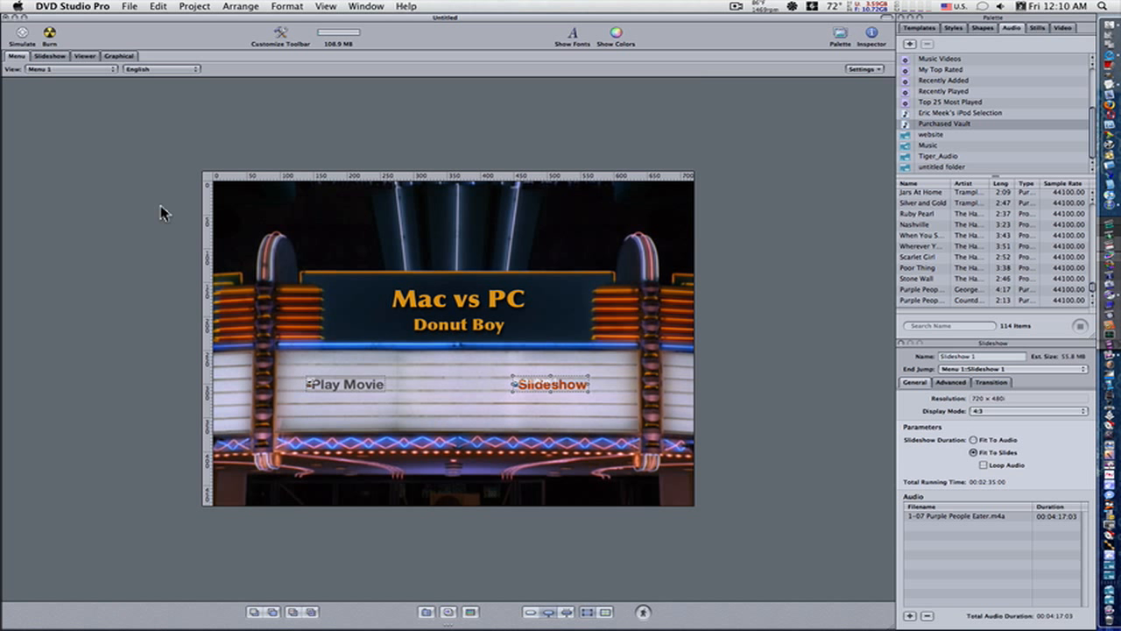
left_click(23, 33)
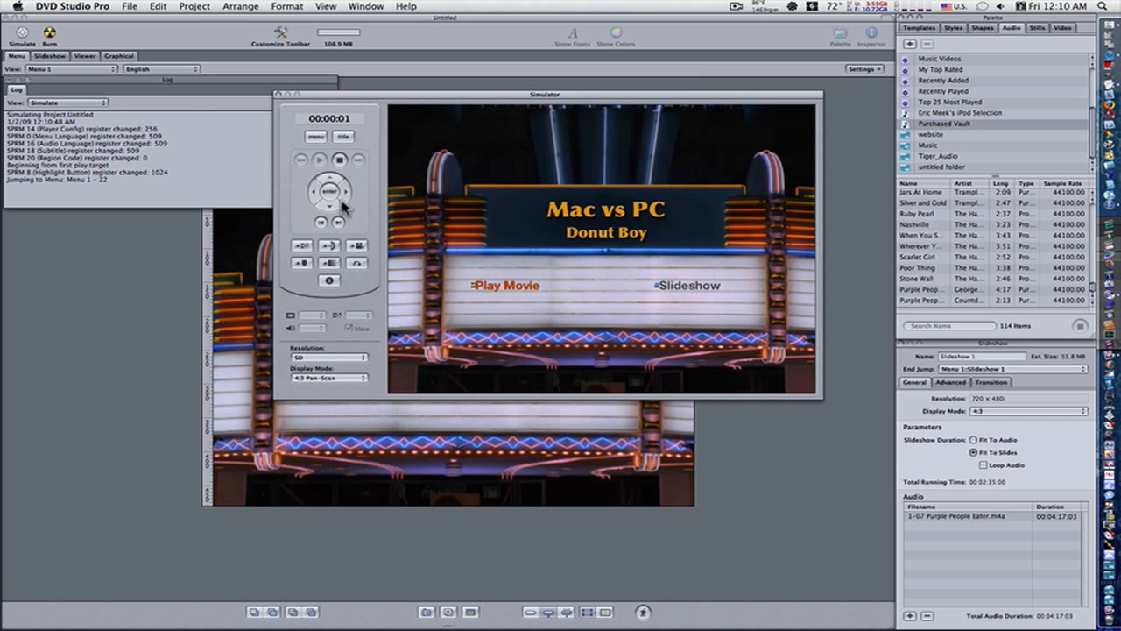
left_click(487, 291)
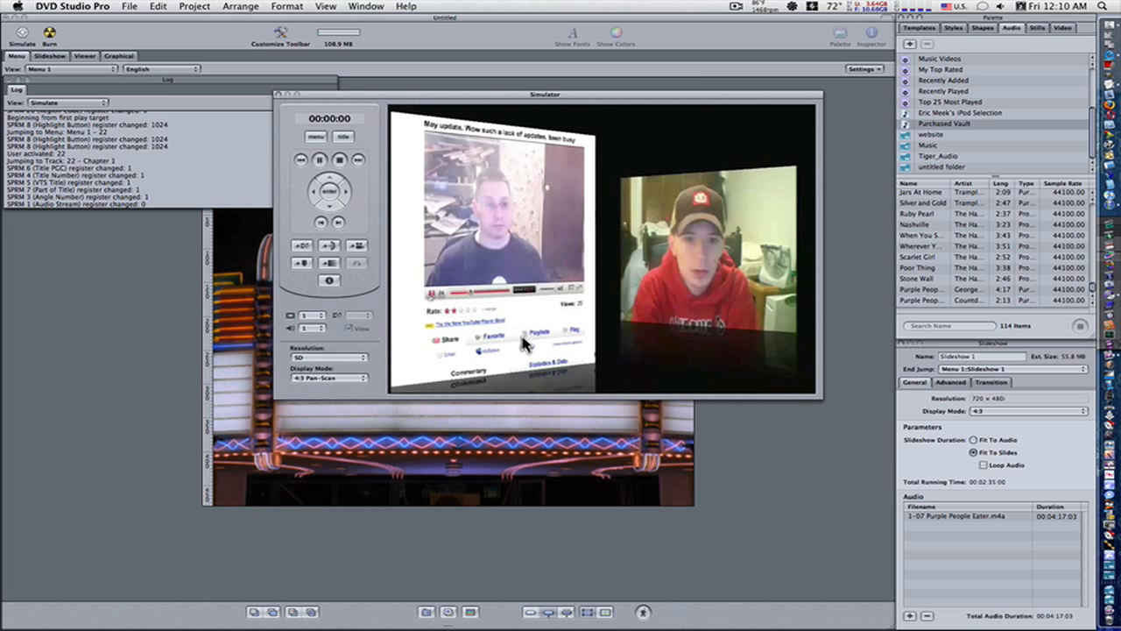
left_click(317, 139)
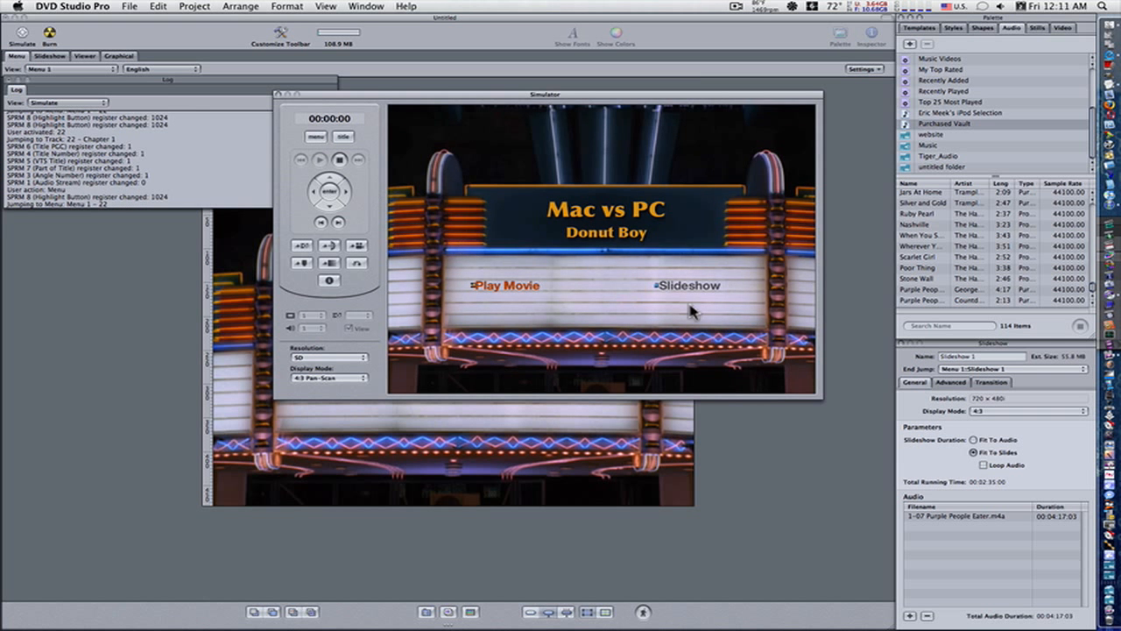
left_click(666, 292)
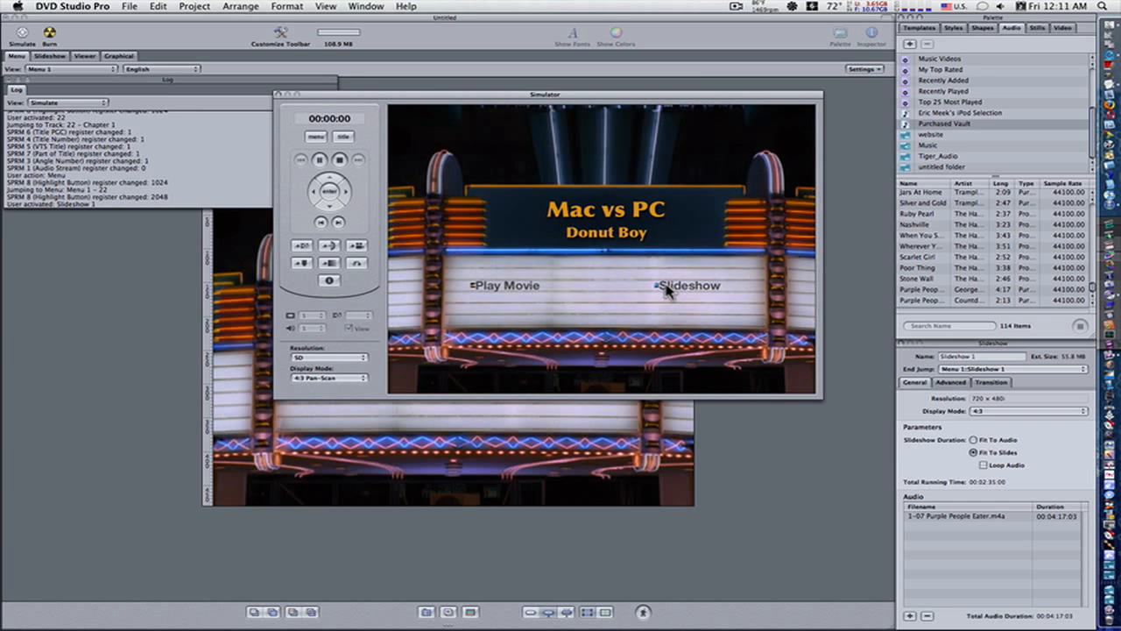
key("XF86AudioRaiseVolume")
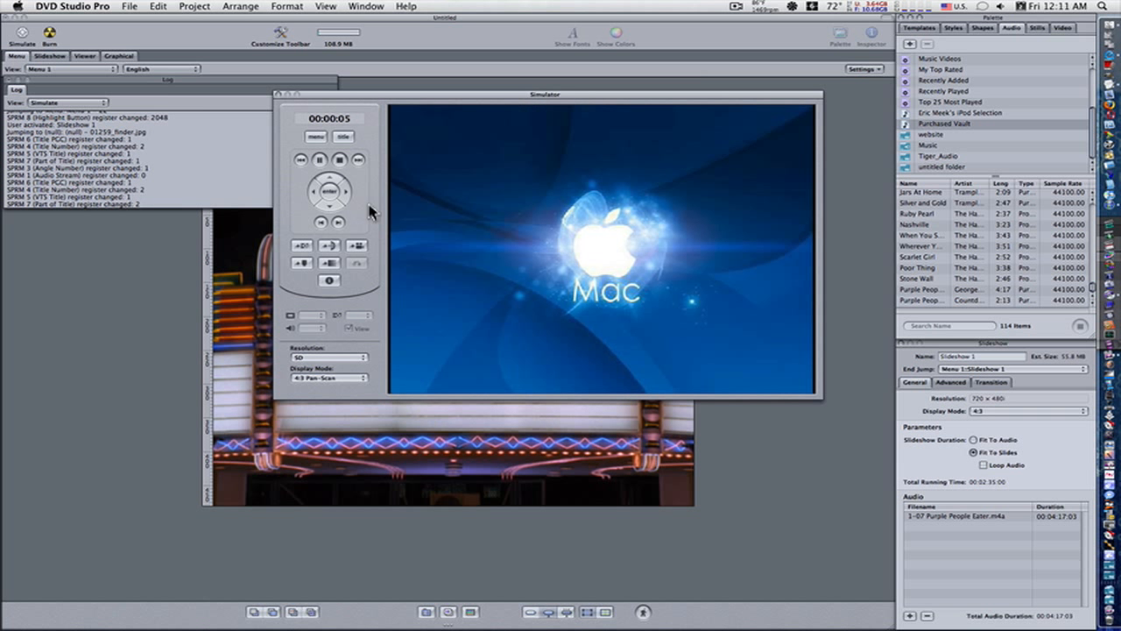
left_click(320, 137)
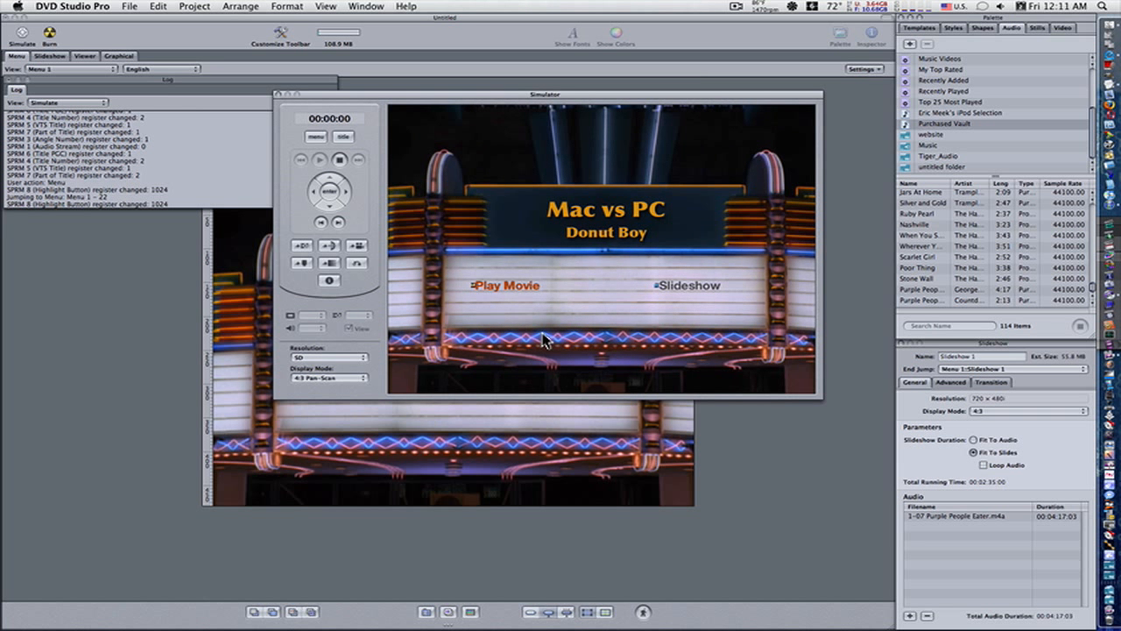
left_click(279, 94)
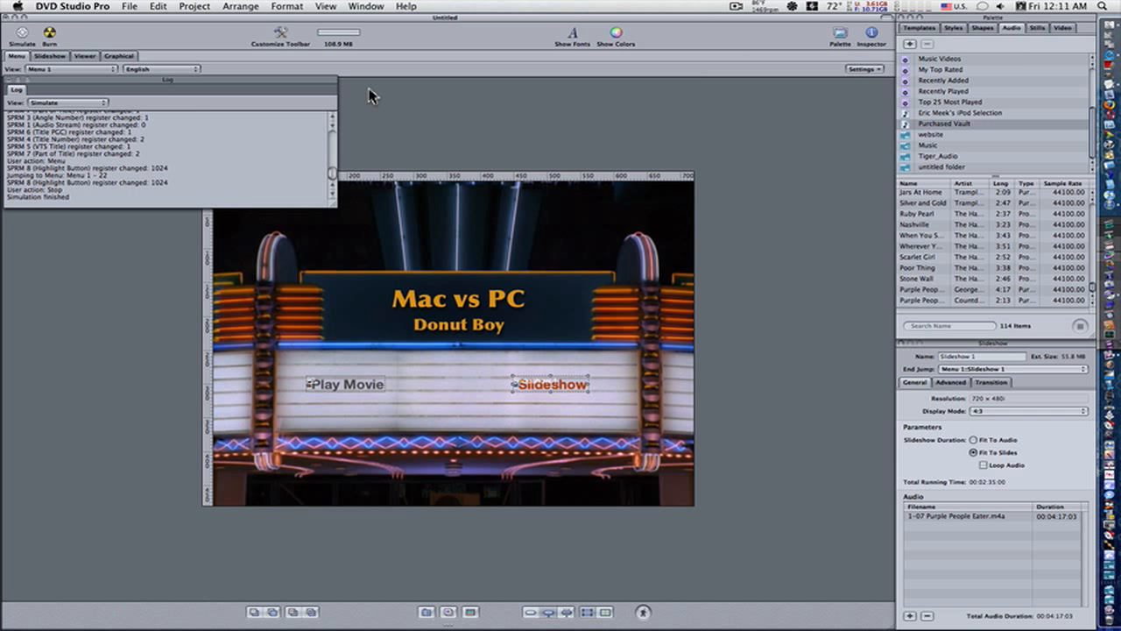
Step: Move the Assets window over the log and add the website folder to the palette's video sources
left_click_drag(160, 85, 251, 106)
left_click(364, 7)
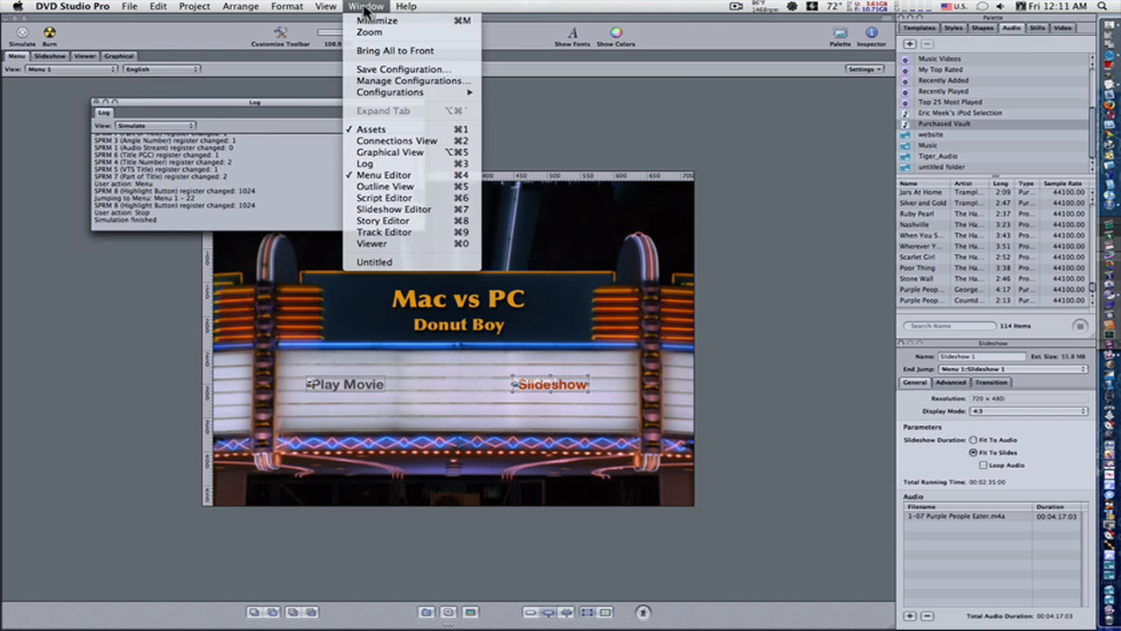
left_click(407, 134)
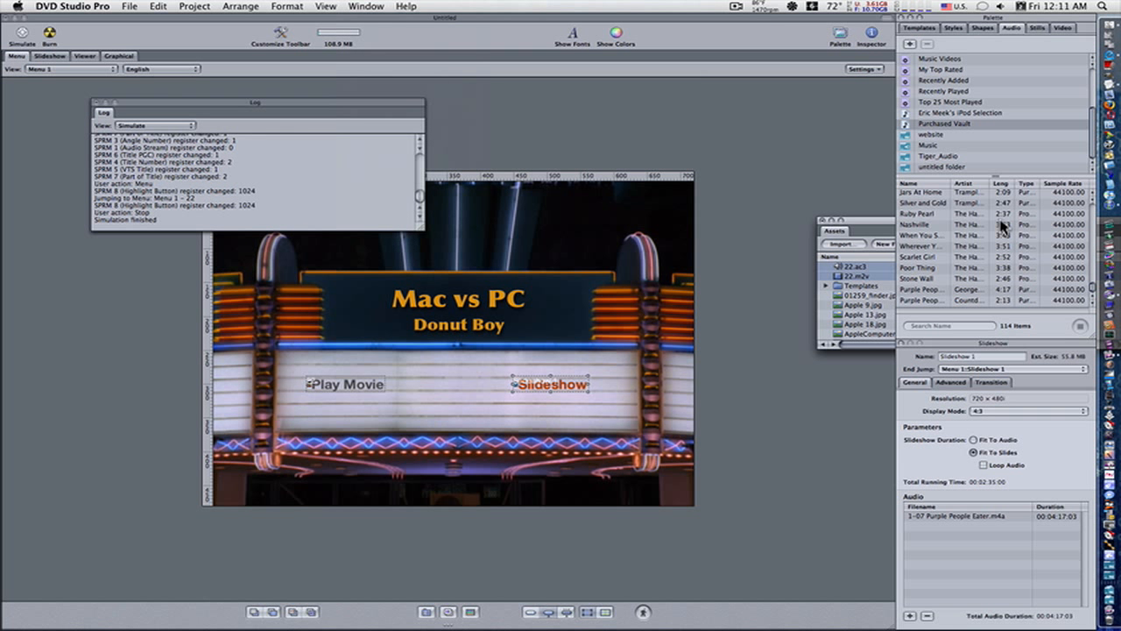
left_click_drag(876, 222, 212, 110)
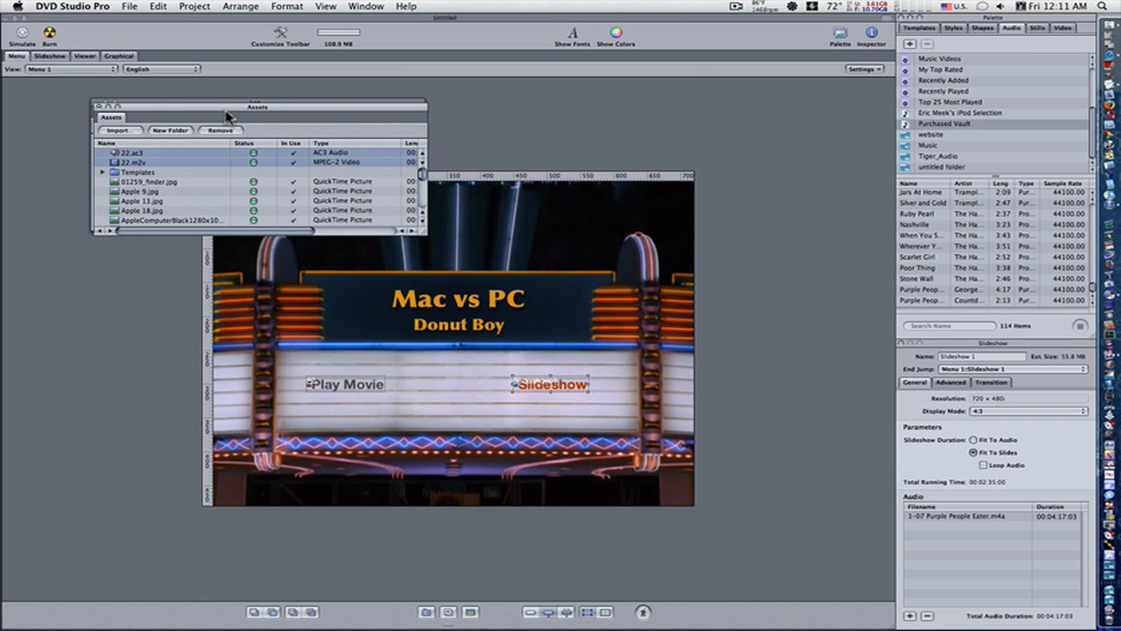
left_click(1063, 28)
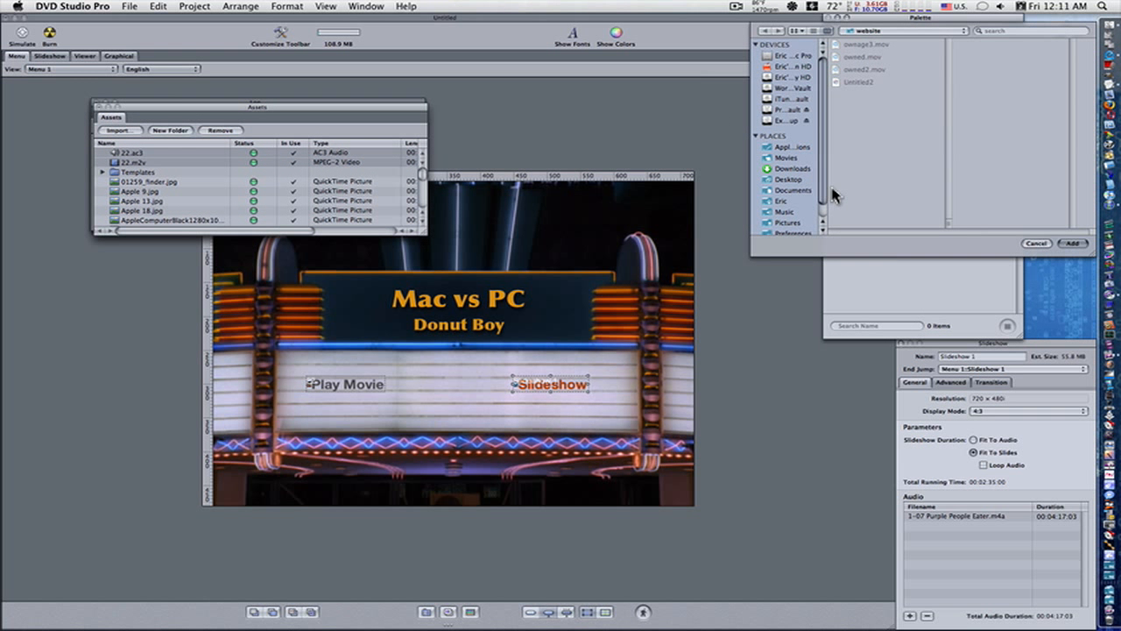
left_click(1073, 243)
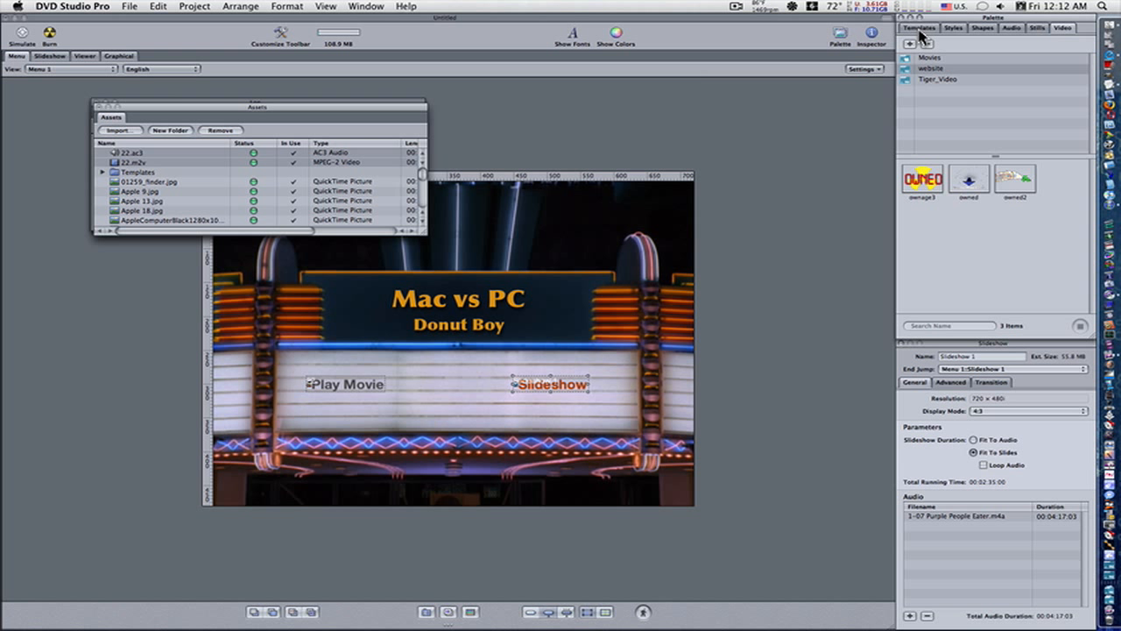
Step: Place a copy of the Slideshow button midway between the two existing buttons and change its text to "Ownage"
left_click(957, 31)
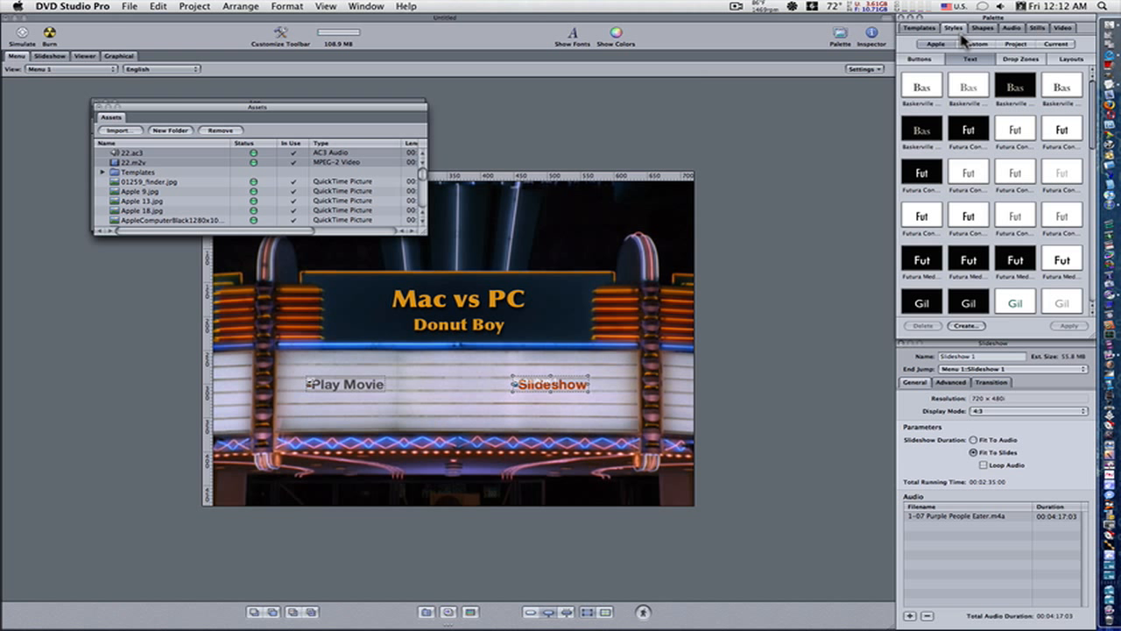
left_click(922, 60)
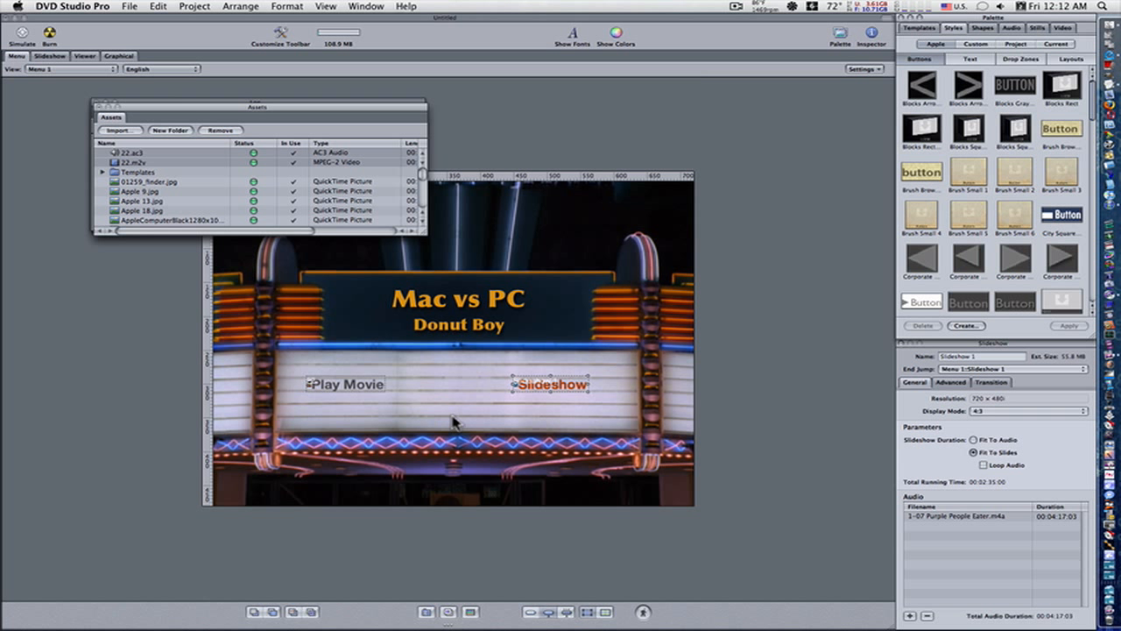
left_click(540, 390)
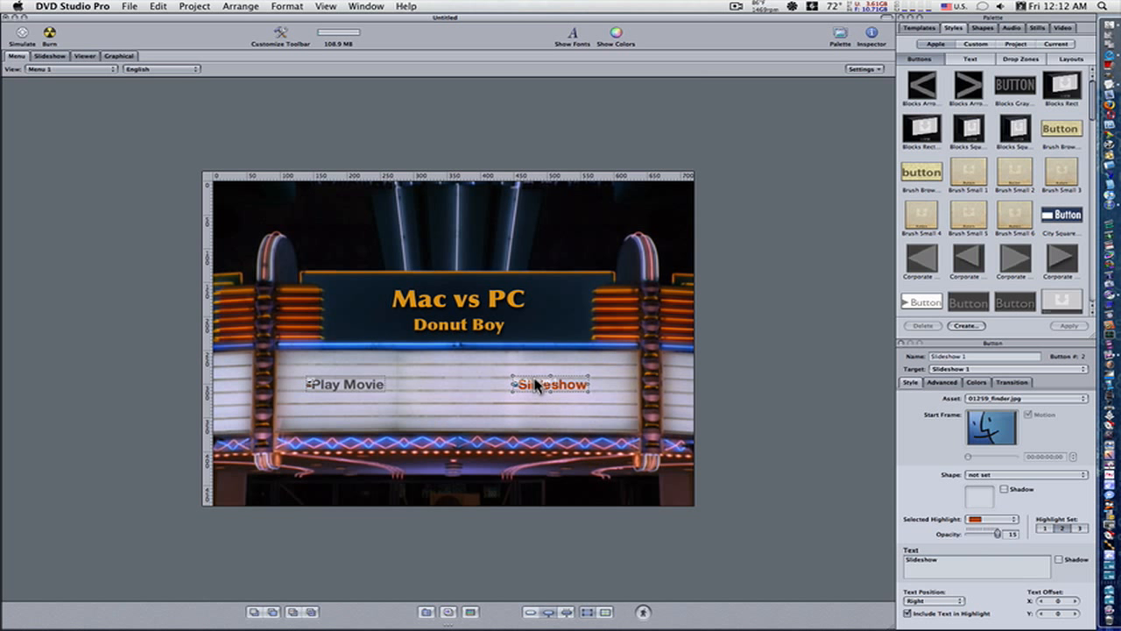
left_click_drag(537, 385, 547, 384)
left_click(510, 400)
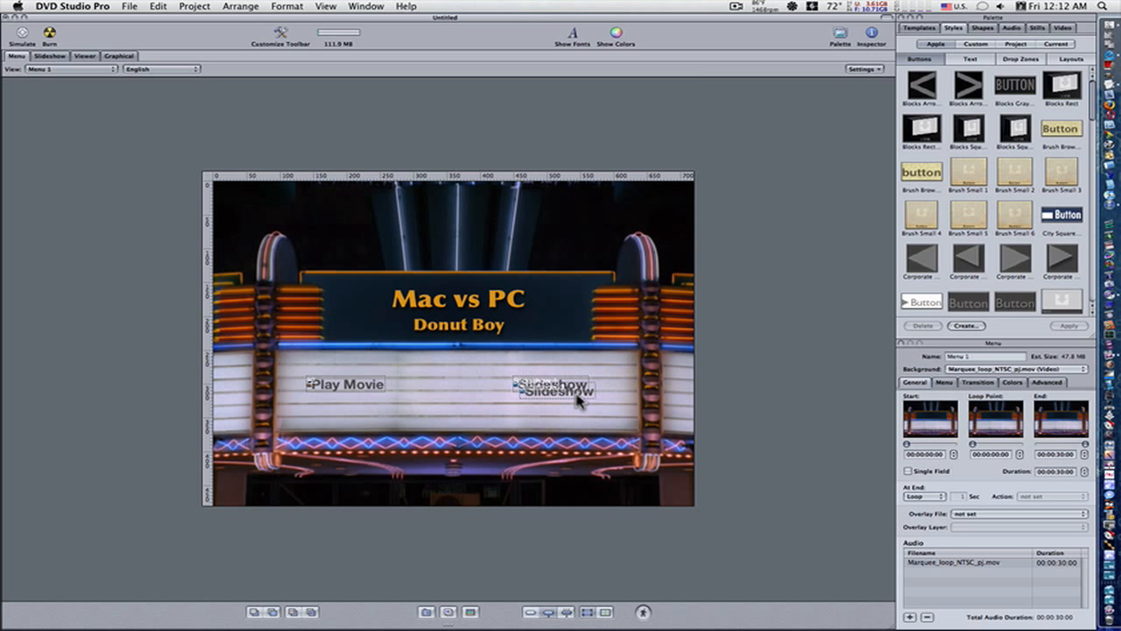
left_click(586, 394)
left_click(563, 429)
left_click_drag(537, 403, 435, 396)
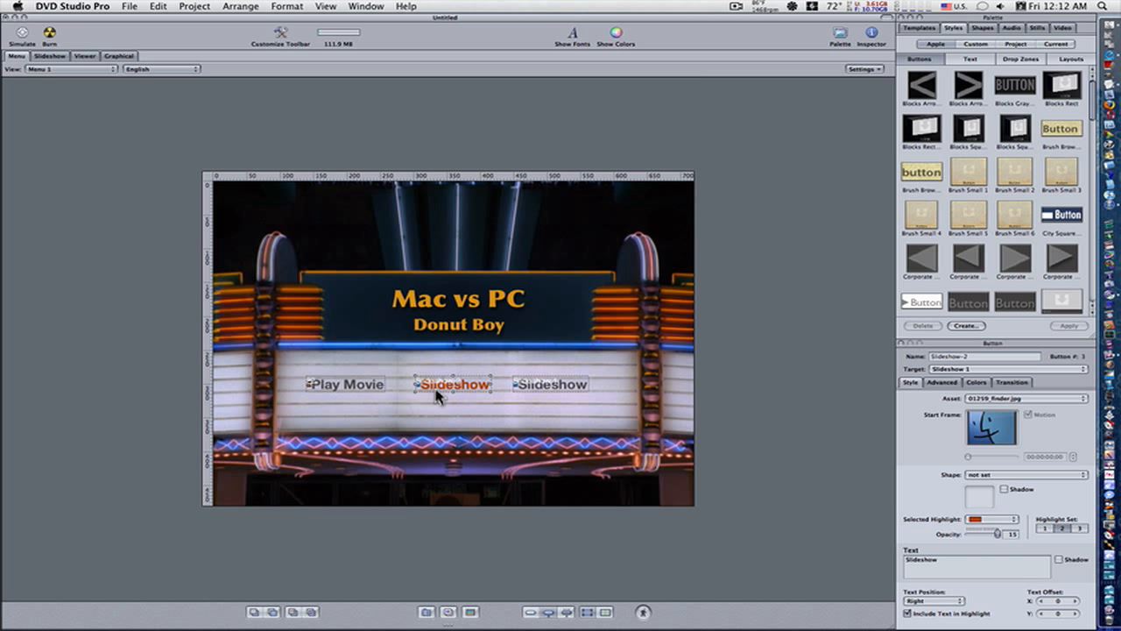
type("Ownage")
left_click(467, 405)
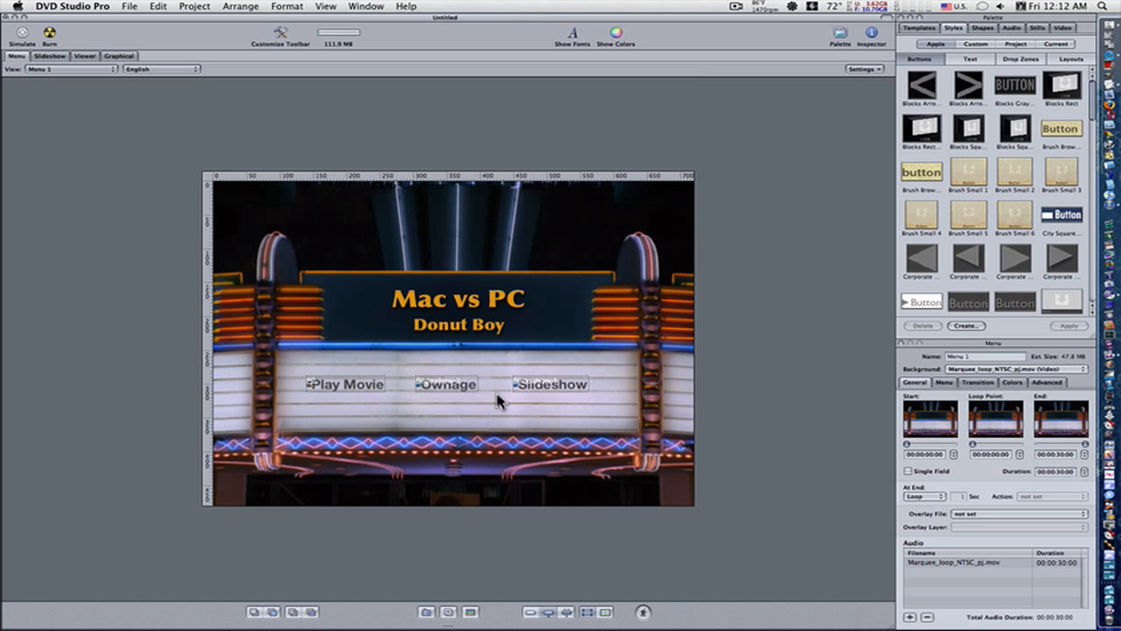
Step: Link the Ownage button to the "owned" video from the website folder, using Set Asset and Create Track
left_click(1063, 28)
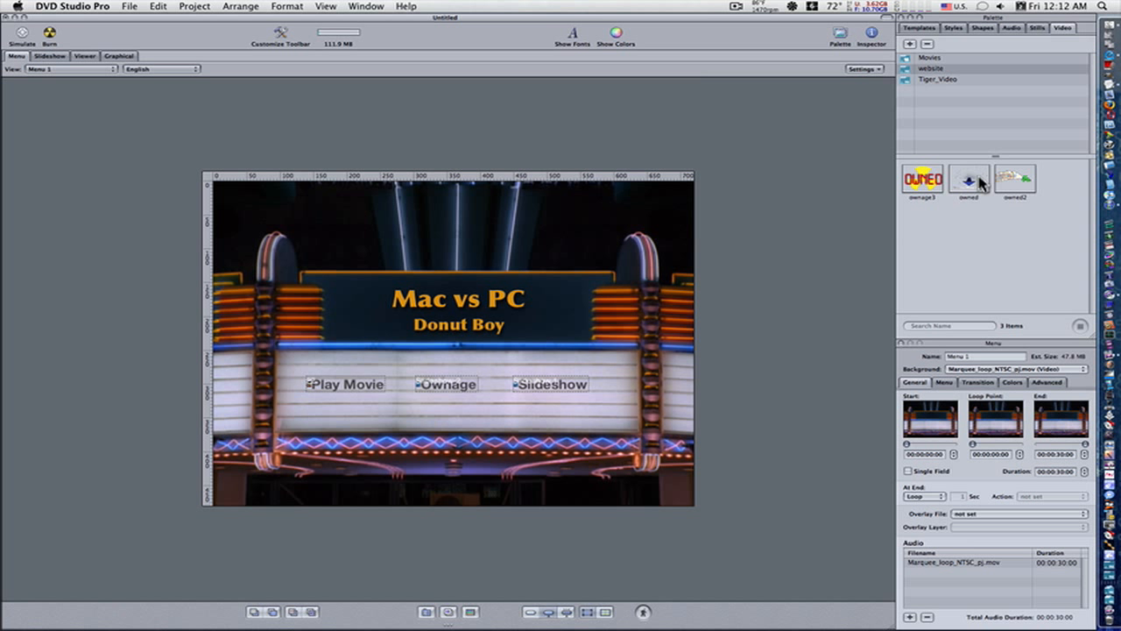
left_click_drag(981, 182, 438, 382)
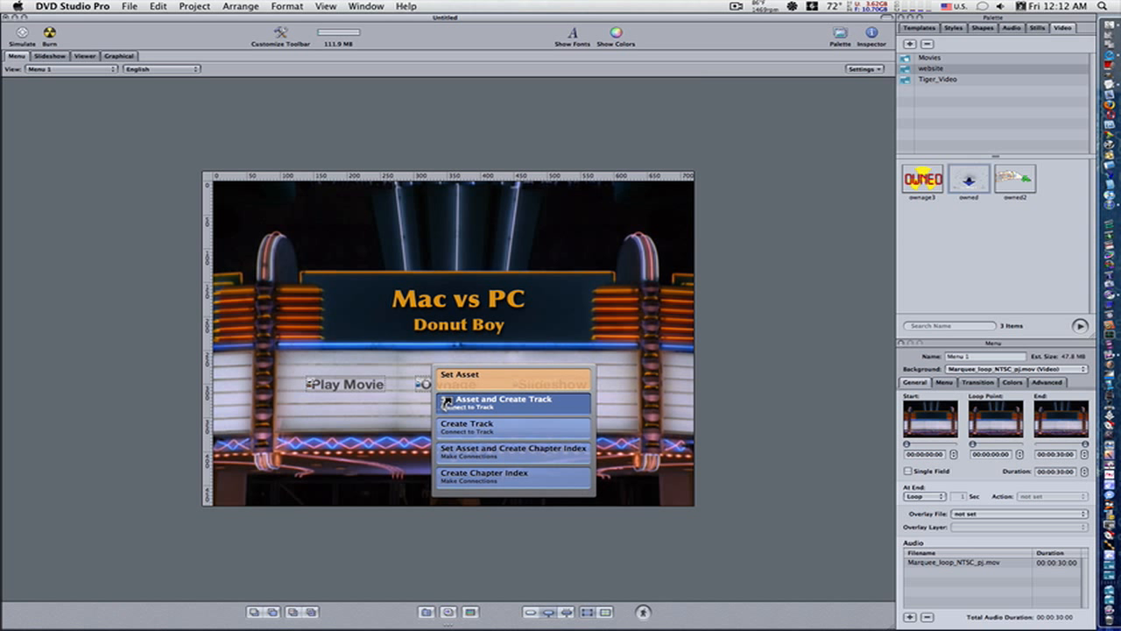
left_click(445, 402)
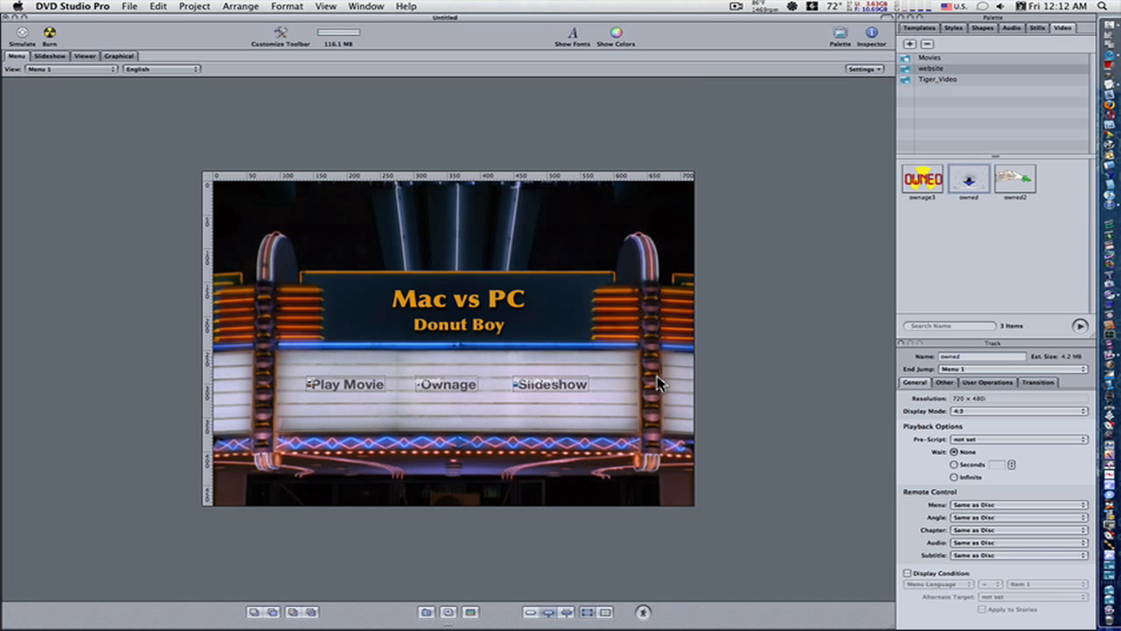
Step: Simulate the project to test the Ownage button, and close the simulation
left_click(23, 38)
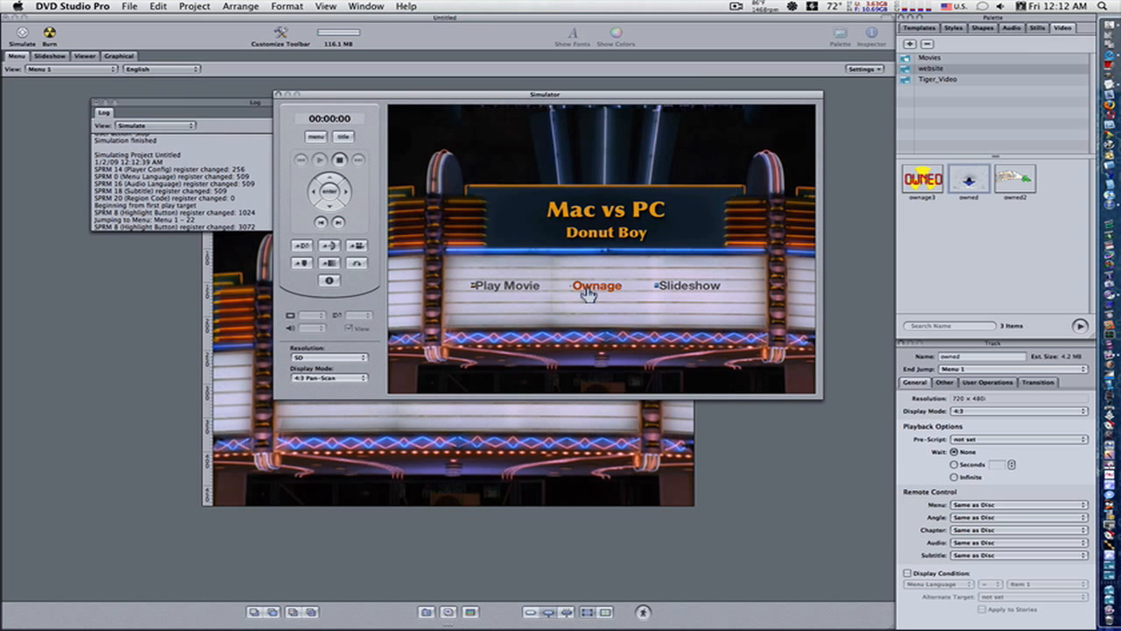
left_click(584, 287)
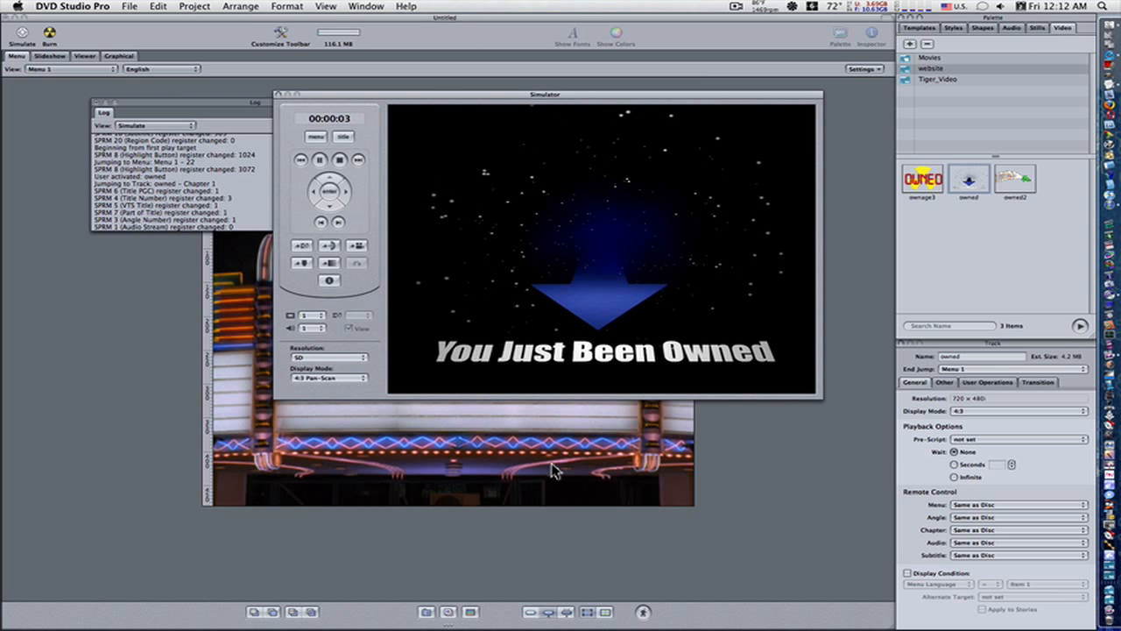
left_click(278, 94)
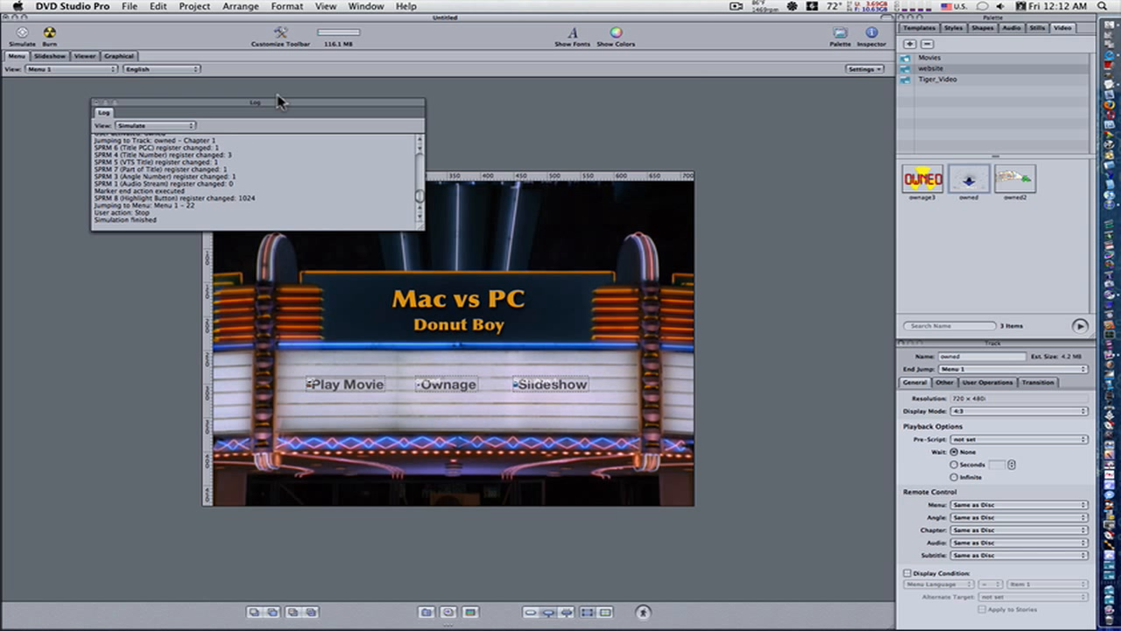